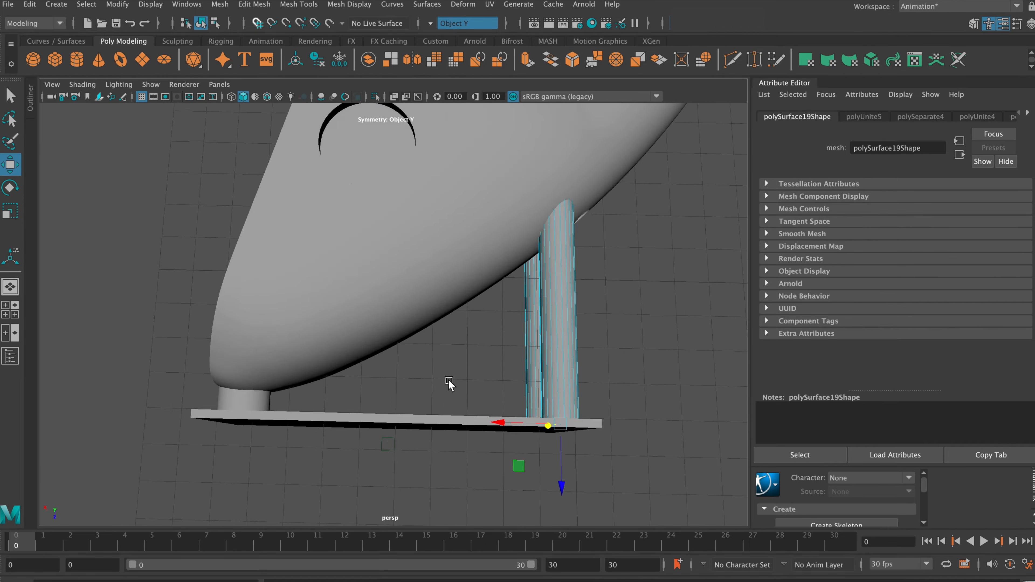
- Extrude the lower end faces of the two support pillars and scale the new faces outward
left_click(231, 97)
left_click_drag(547, 268, 499, 287, "alt")
scroll(484, 284, "up", 5)
left_click_drag(521, 125, 449, 286, "alt")
left_click(528, 60)
key("r")
left_click_drag(393, 314, 363, 493)
- Extrude the widened pillar end faces to the base plate with a Local Translate Z of 17.244, forming thicker collars
left_click(528, 60)
scroll(455, 254, "down", 5)
left_click_drag(298, 462, 293, 406, "alt")
right_click(404, 267)
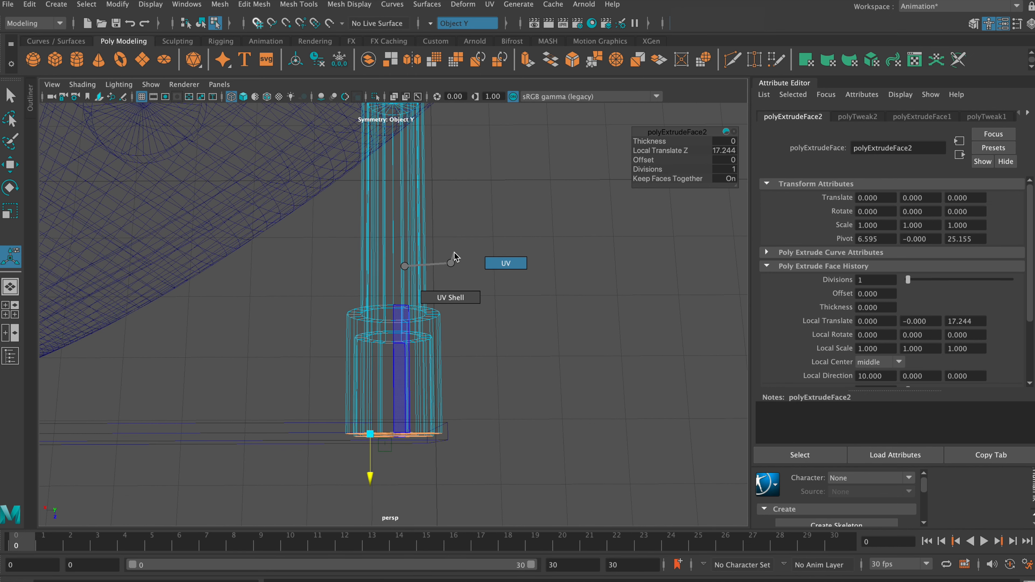
left_click(433, 248)
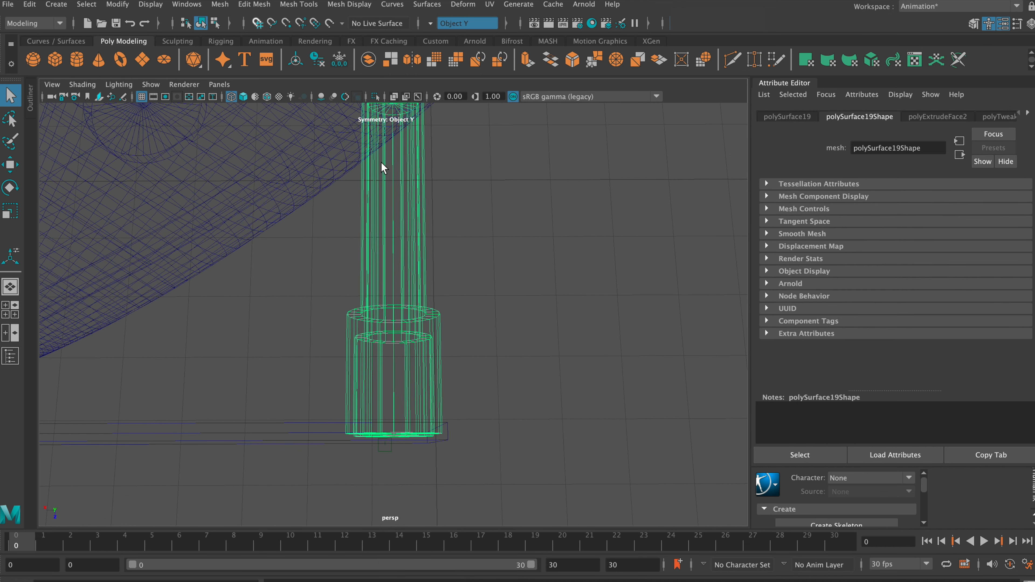
- Return to shaded display and inspect how the pillars and their collars meet the base plate and body
left_click(244, 96)
left_click(286, 371)
key("w")
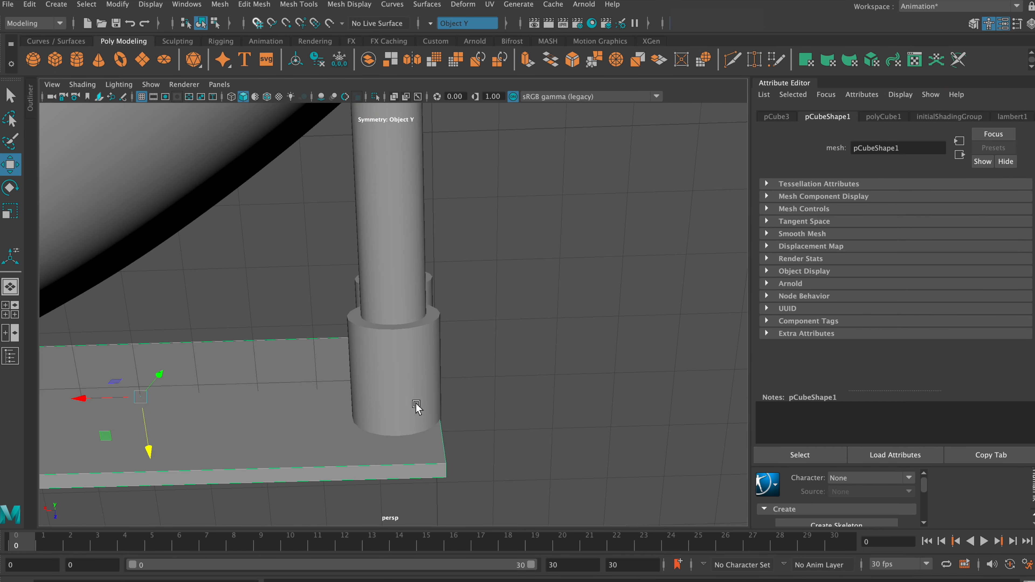
left_click_drag(386, 418, 413, 449, "alt")
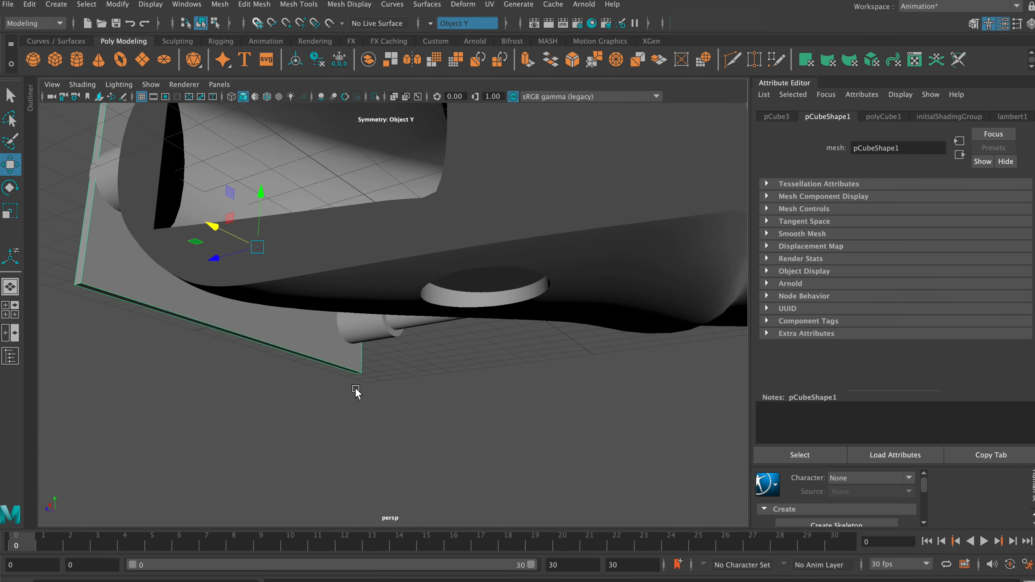
key("e")
key("r")
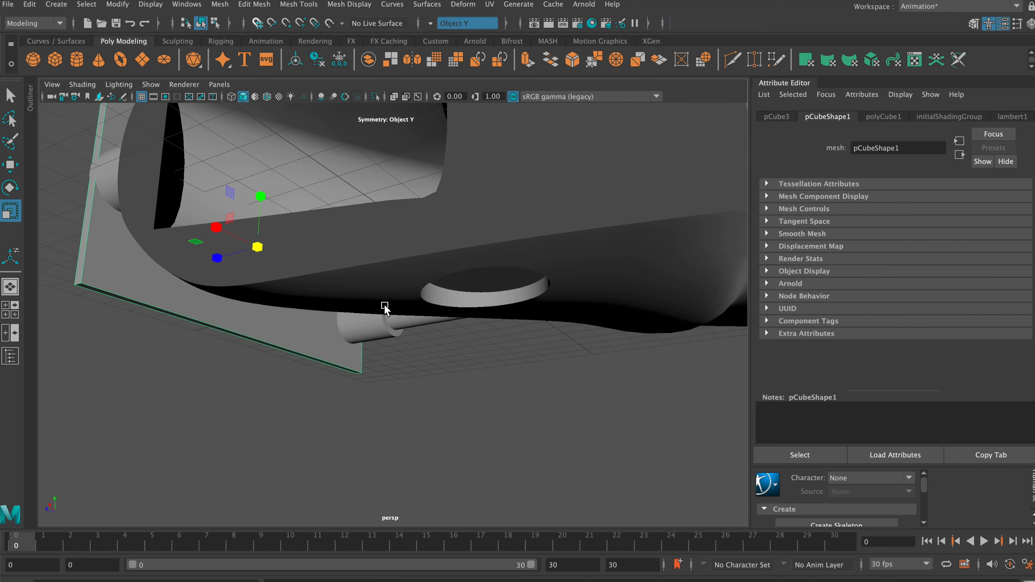
left_click_drag(384, 309, 254, 344, "alt")
right_click_drag(251, 266, 312, 257)
left_click(259, 224)
key("f")
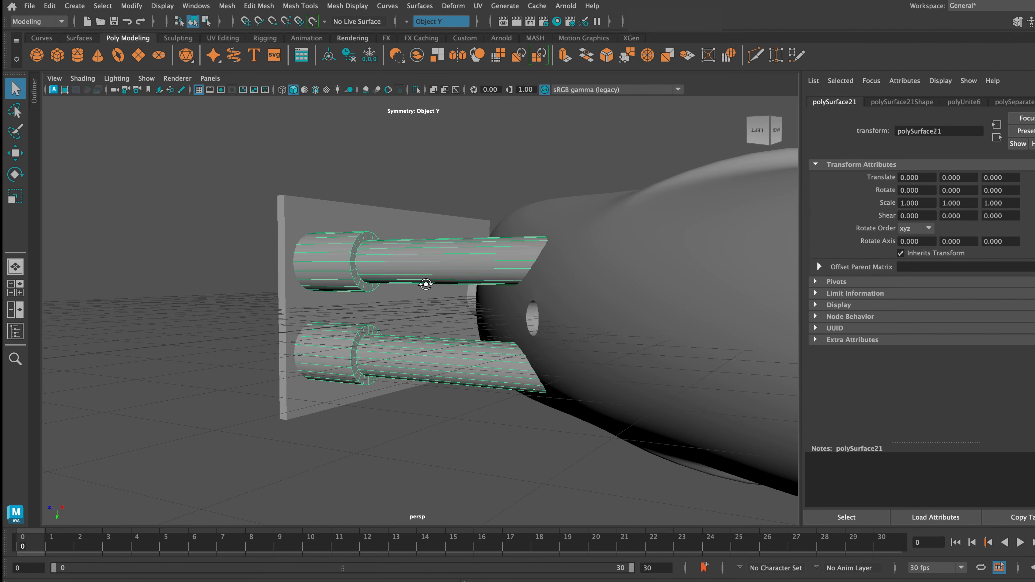
left_click_drag(425, 284, 363, 267, "alt")
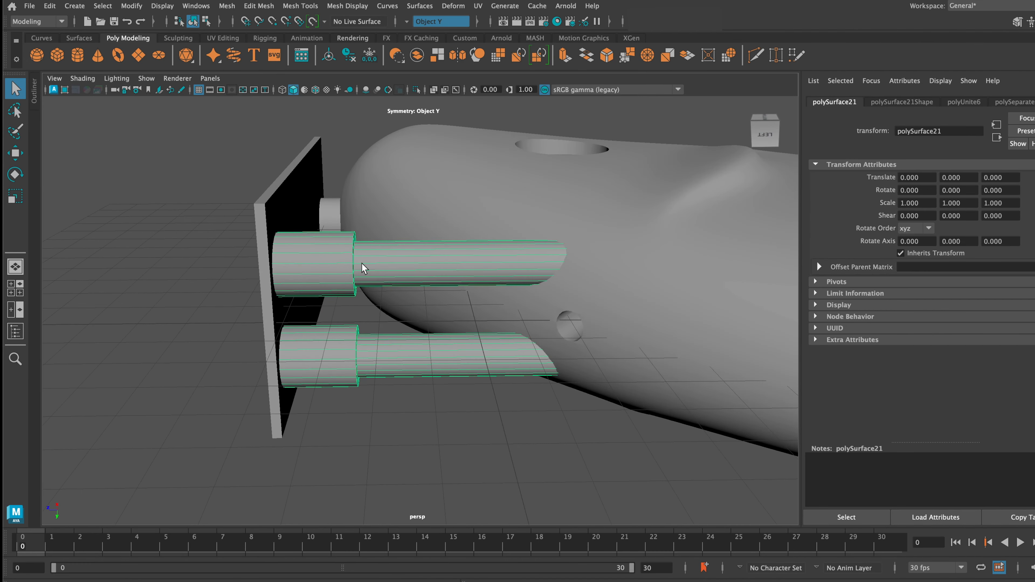
- Scale the side faces of both pillar collars outward until the two collars overlap
right_click_drag(361, 263, 384, 299)
left_click(316, 267)
double_click(316, 259, "shift")
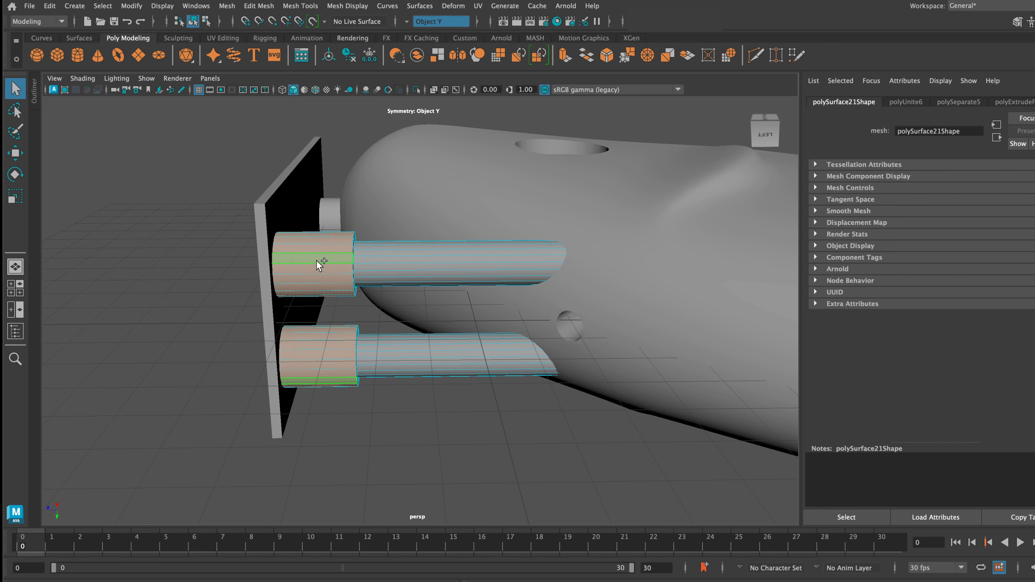
left_click_drag(411, 304, 370, 273, "alt")
key("f")
scroll(444, 342, "down", 2)
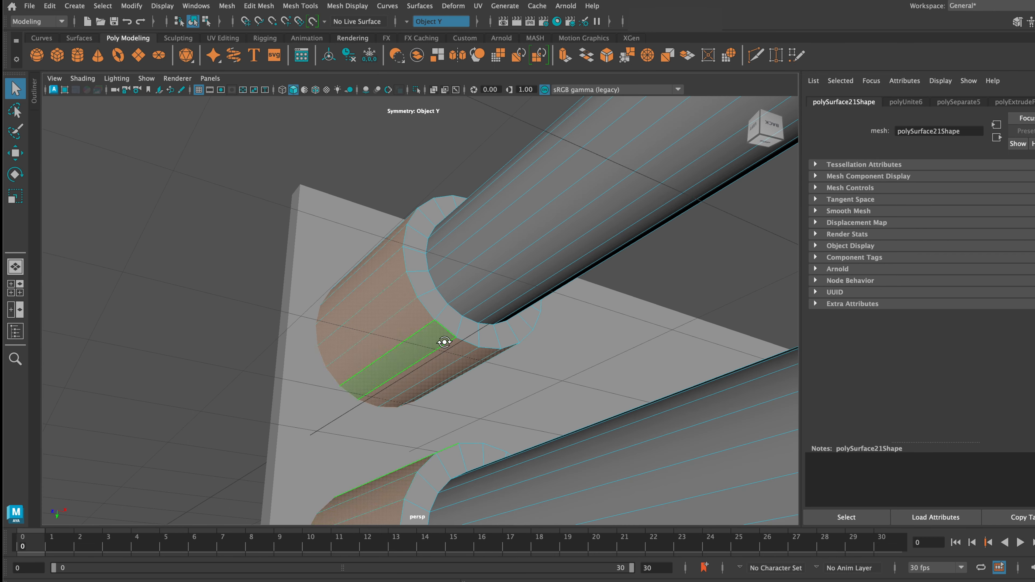
left_click_drag(444, 342, 483, 280, "alt")
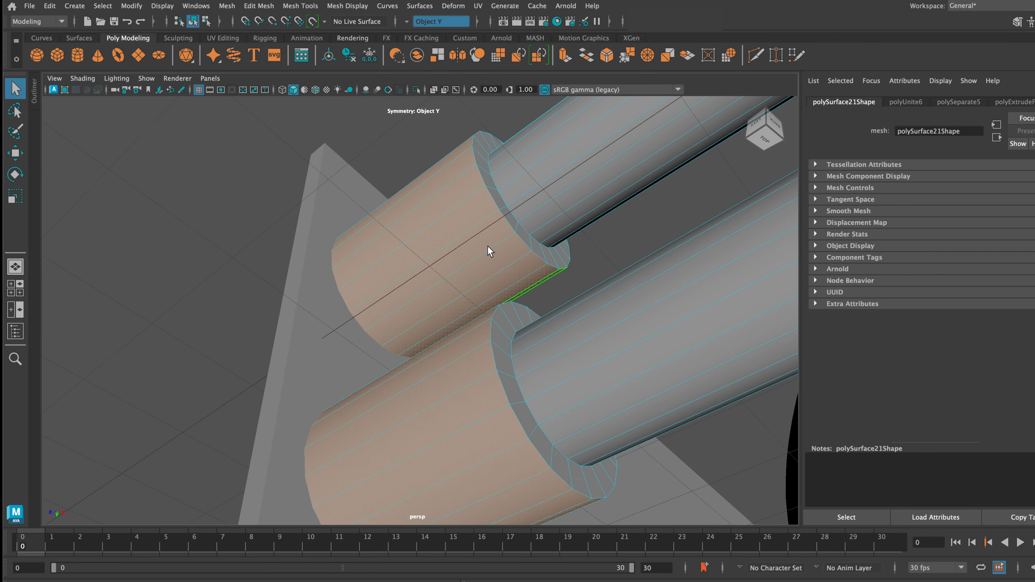
key("r")
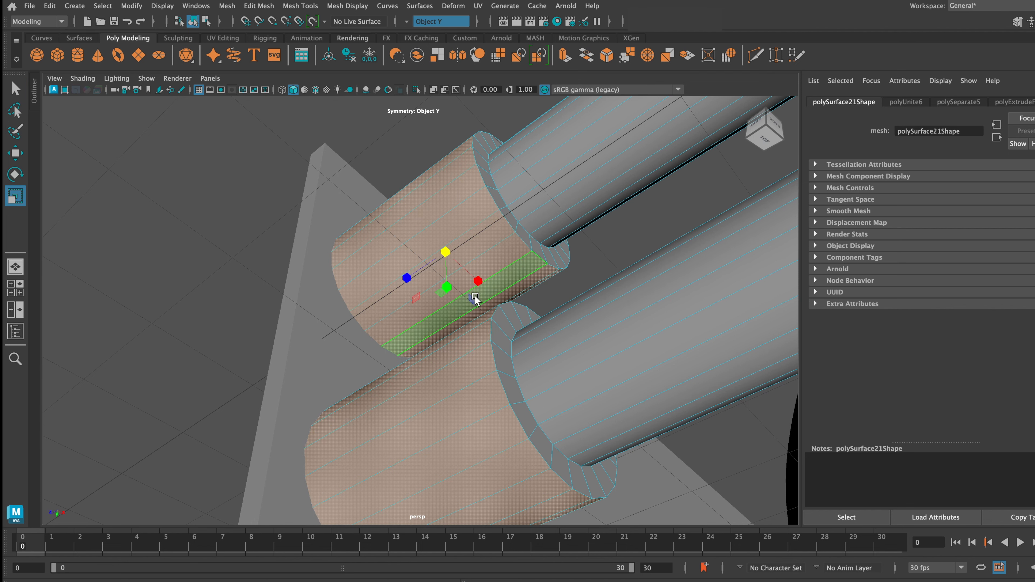
left_click_drag(478, 283, 500, 315)
scroll(470, 291, "down", 5)
left_click_drag(416, 249, 420, 272, "alt")
right_click_drag(421, 273, 451, 244)
left_click(316, 258)
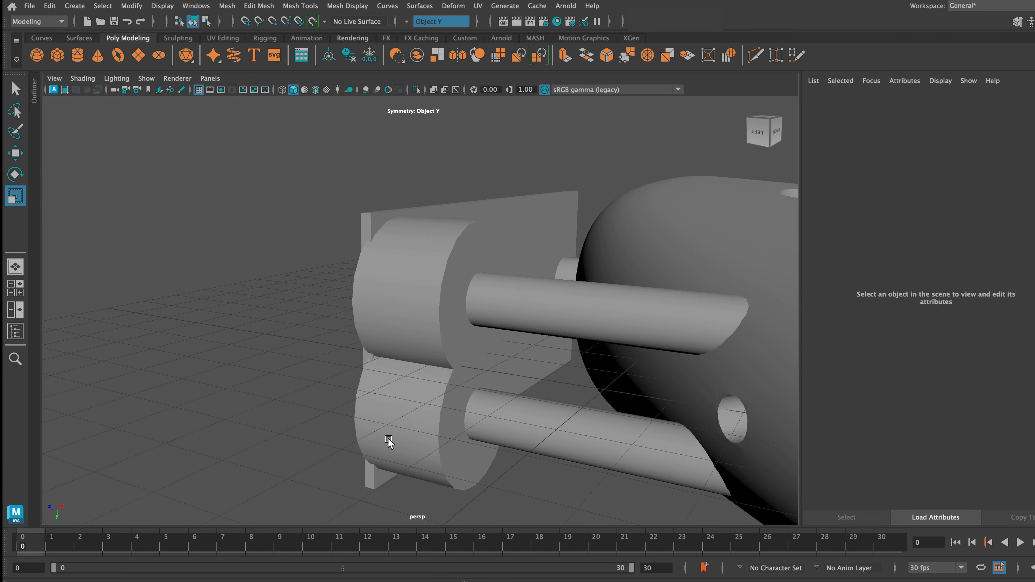
- Try to merge the combined support pillars with a Boolean operation
left_click(390, 441)
left_click(227, 7)
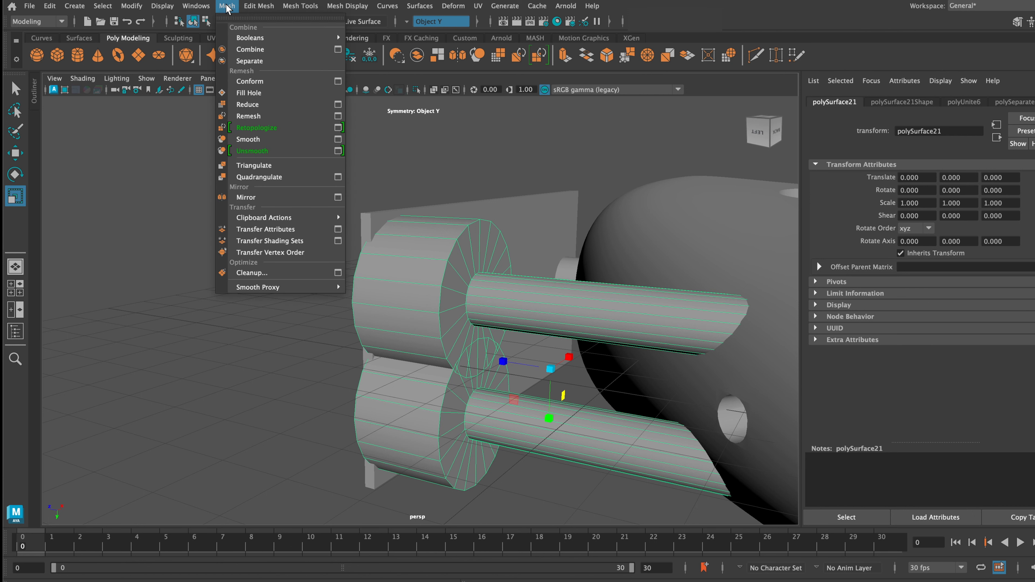
mouse_move(261, 38)
left_click(368, 37)
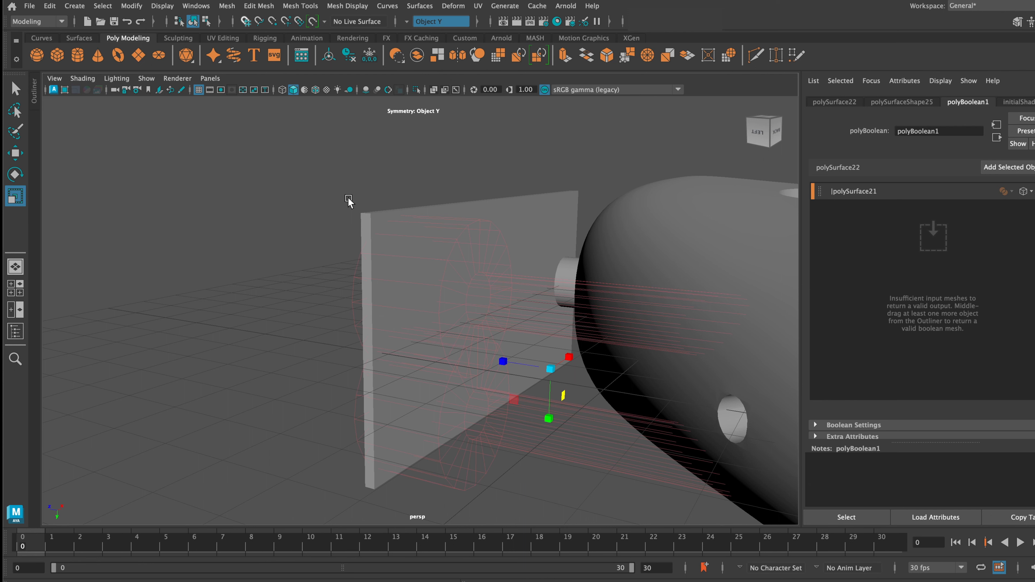
key("ctrl+z")
- Separate the combined support pillars into individual meshes
left_click(226, 5)
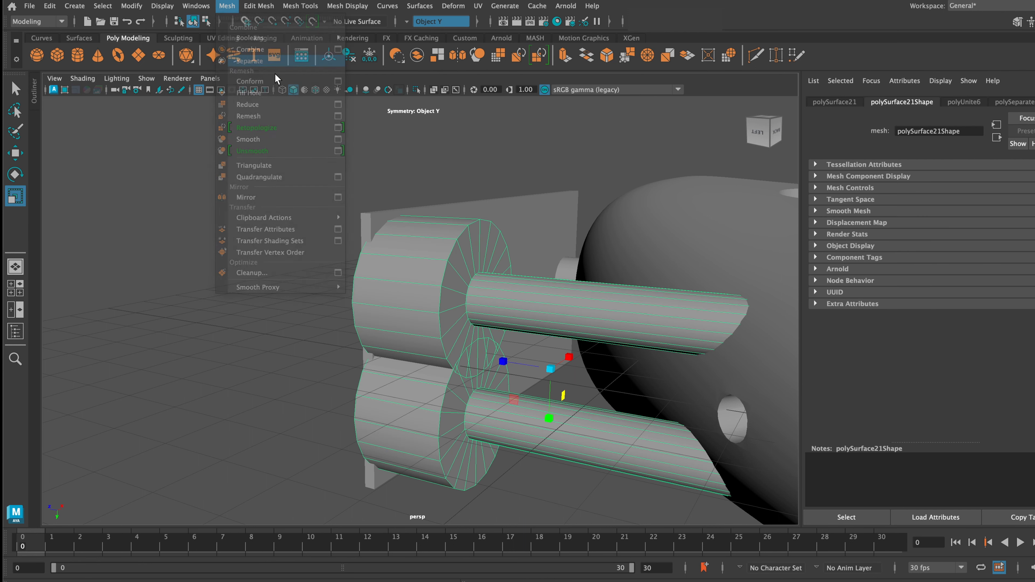
left_click(292, 234)
- Turn symmetry off and unite the two separated pillars into a single mesh
left_click(423, 22)
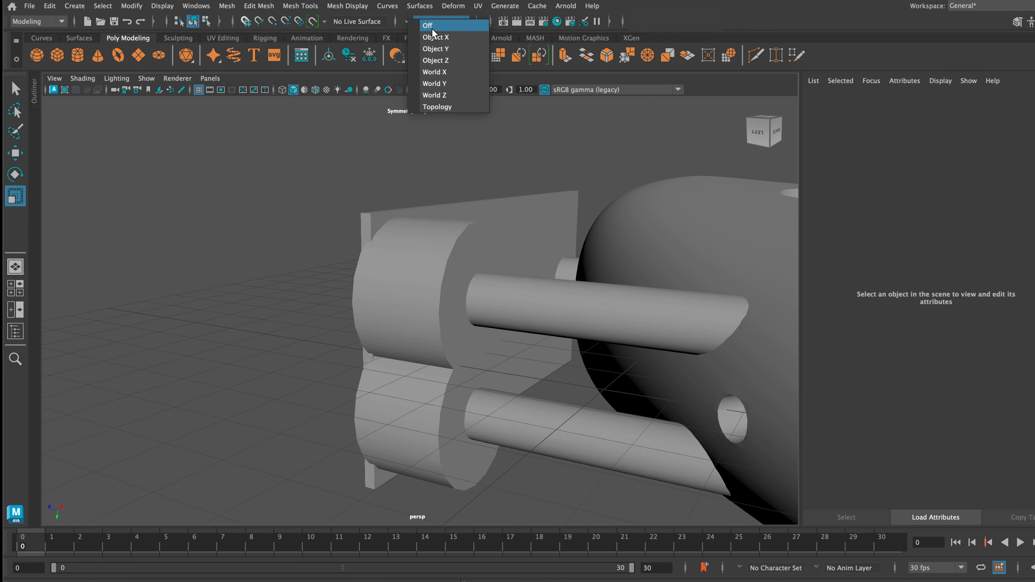
left_click(429, 26)
left_click(422, 450)
left_click(425, 277, "shift")
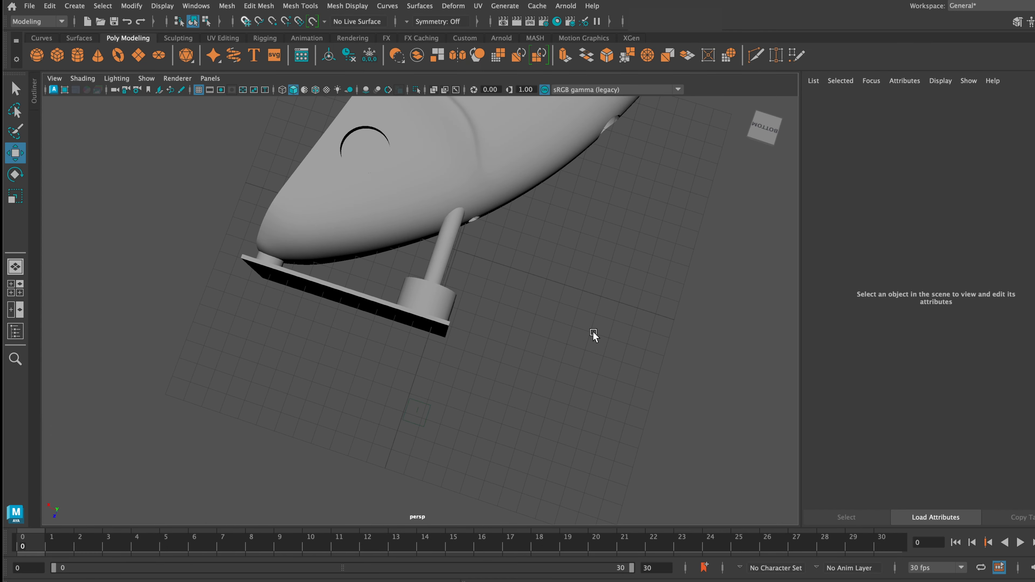
- Move the ring faces at the body-side end of both collars along the pillars toward the body to lengthen the collars
left_click_drag(592, 335, 615, 355, "alt")
left_click(426, 303)
scroll(426, 302, "up", 3)
scroll(426, 303, "up", 1)
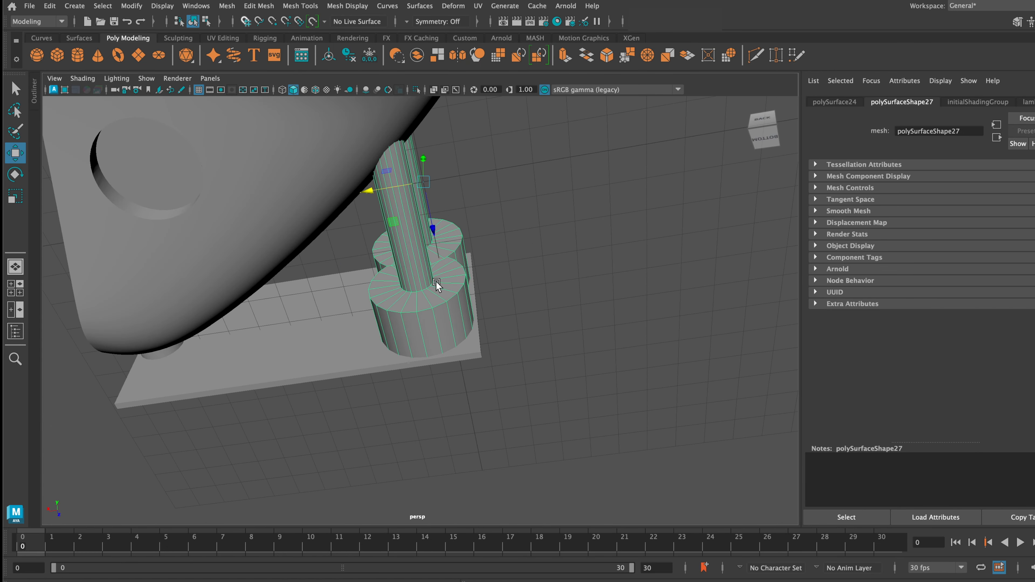
right_click_drag(437, 283, 417, 314)
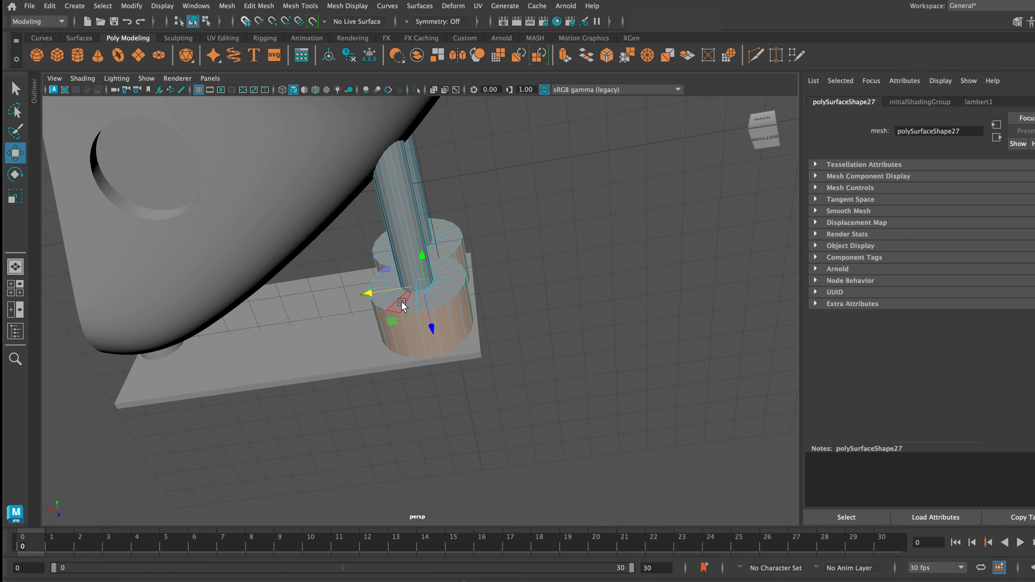
left_click(402, 302)
double_click(414, 303, "shift")
double_click(443, 251, "shift")
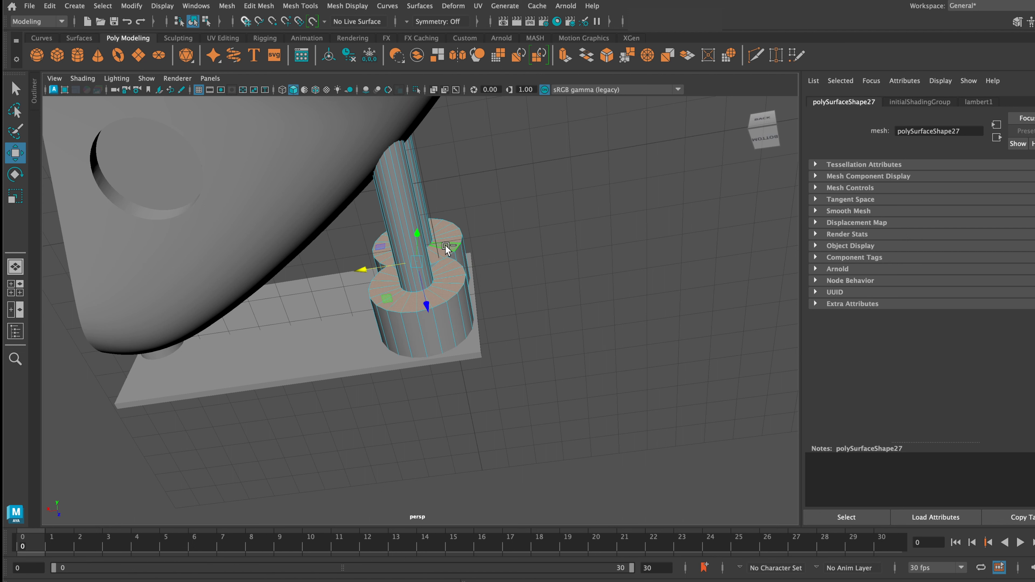
left_click_drag(443, 251, 345, 283, "alt")
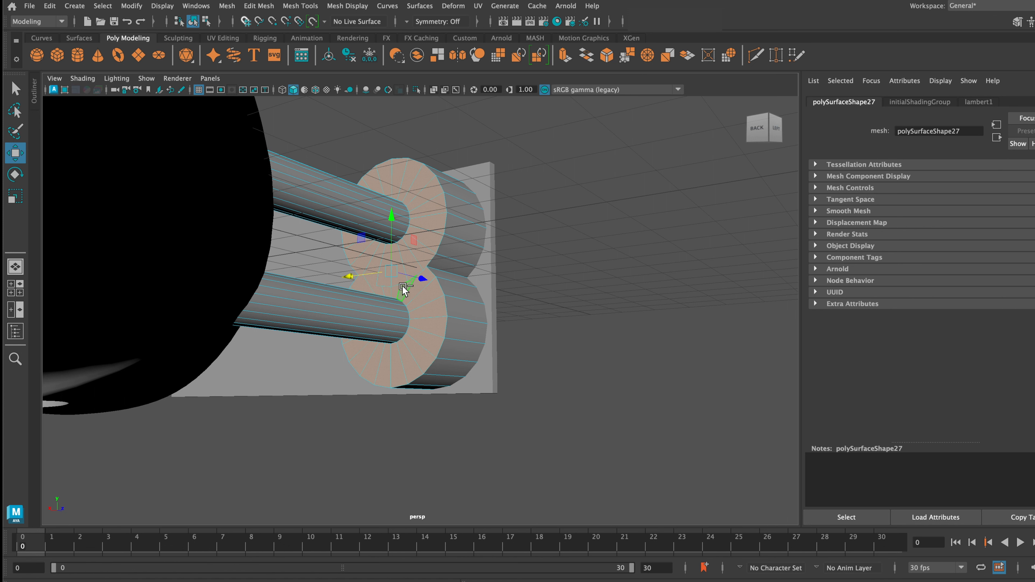
left_click_drag(351, 339, 433, 265, "alt")
scroll(377, 317, "down", 3)
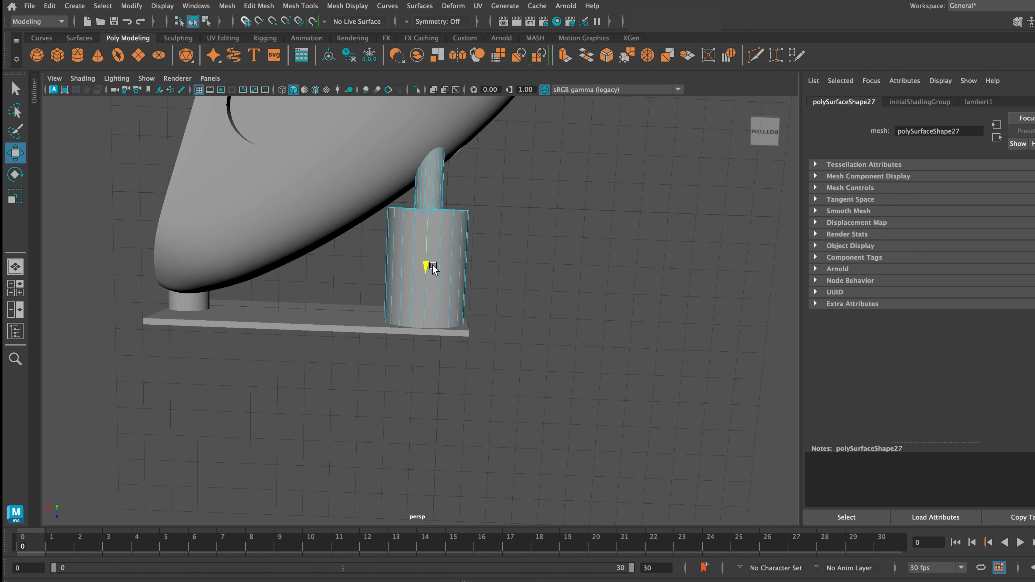
left_click_drag(548, 272, 548, 277, "alt")
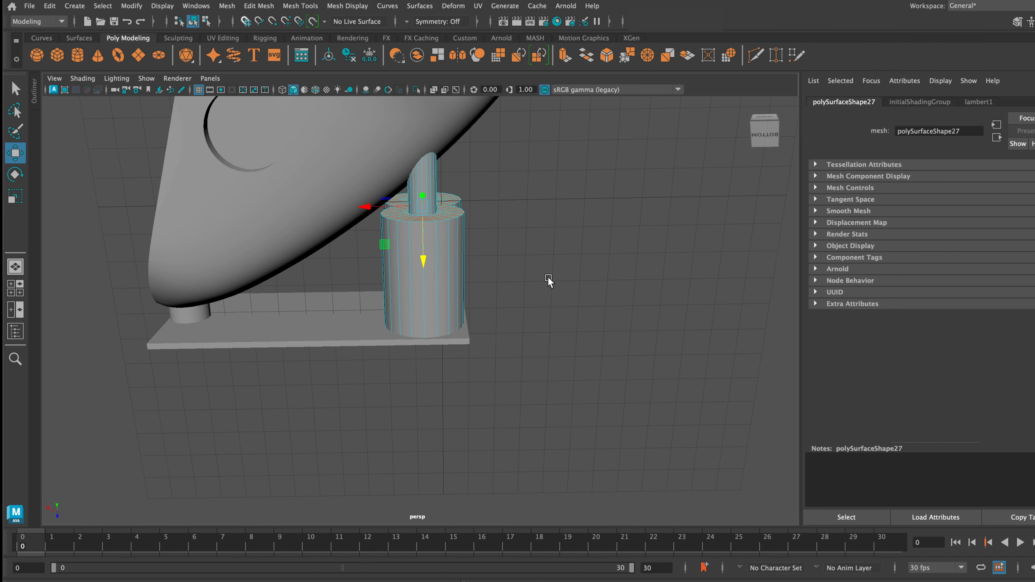
left_click(548, 277)
right_click_drag(452, 265, 485, 248)
left_click(498, 262)
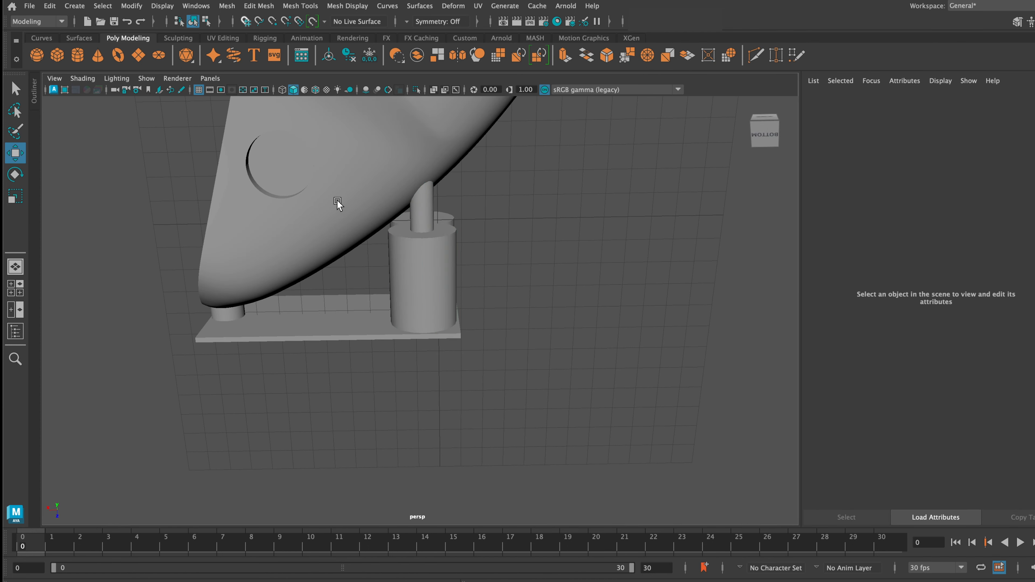
- Examine the complete model with the body, base plate and support pillars all in view
left_click(338, 202)
key("f")
left_click_drag(247, 365, 249, 360, "alt")
left_click_drag(261, 207, 503, 473)
left_click_drag(386, 357, 416, 393, "alt")
left_click(342, 337)
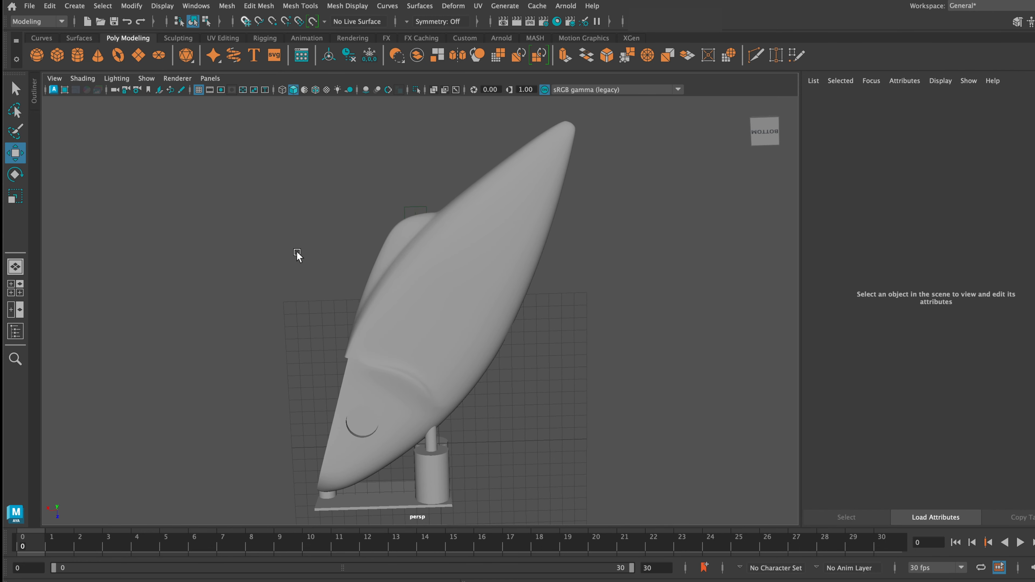
left_click_drag(341, 276, 339, 282, "alt")
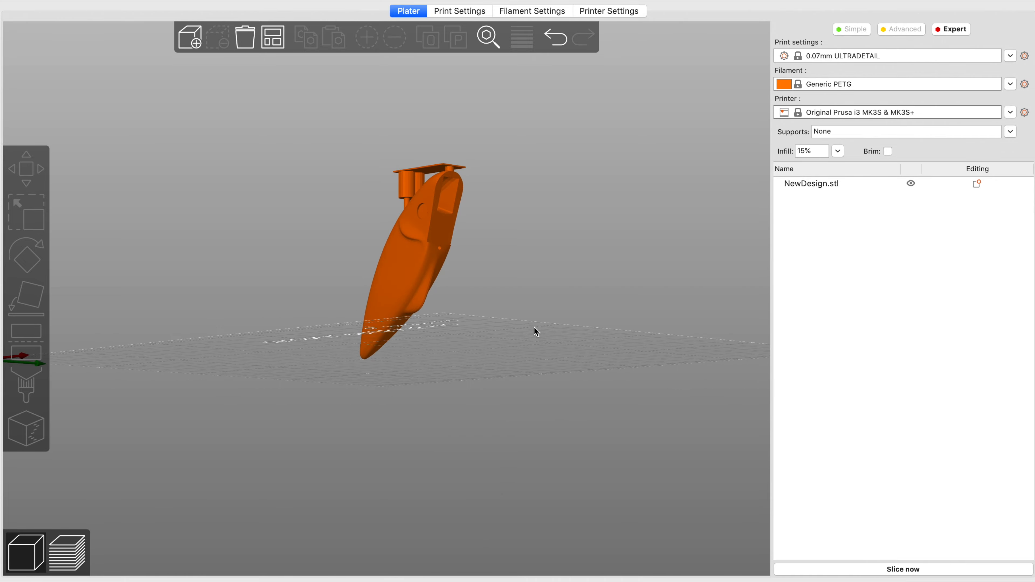
- Switch to PrusaSlicer and place NewDesign.stl on the print bed with the flat outer face of its base plate down
mouse_move(534, 327)
left_mouse_down()
mouse_move(539, 338)
mouse_move(517, 318)
left_mouse_up()
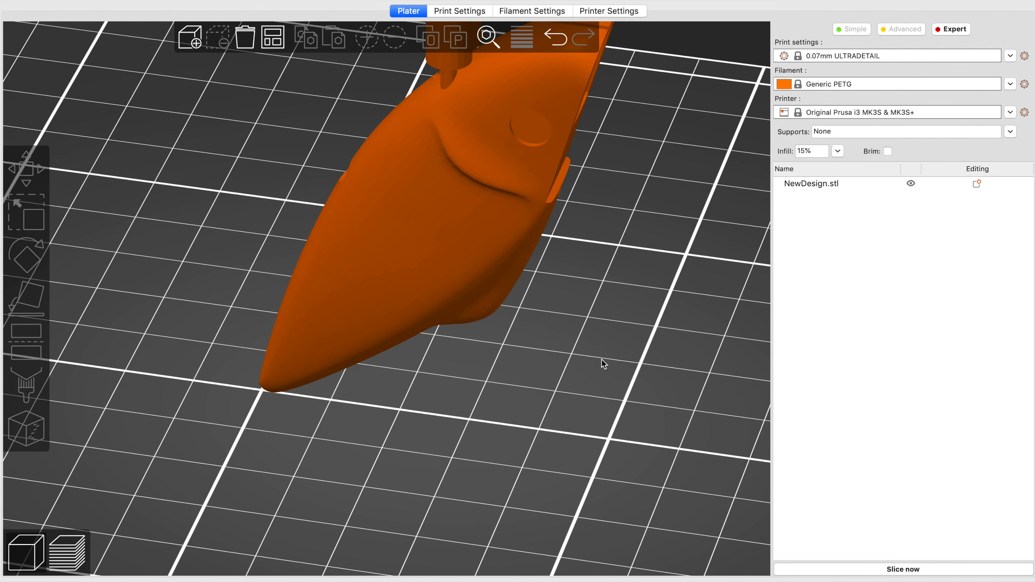
left_click_drag(601, 359, 569, 408)
left_click(386, 308)
left_click(26, 297)
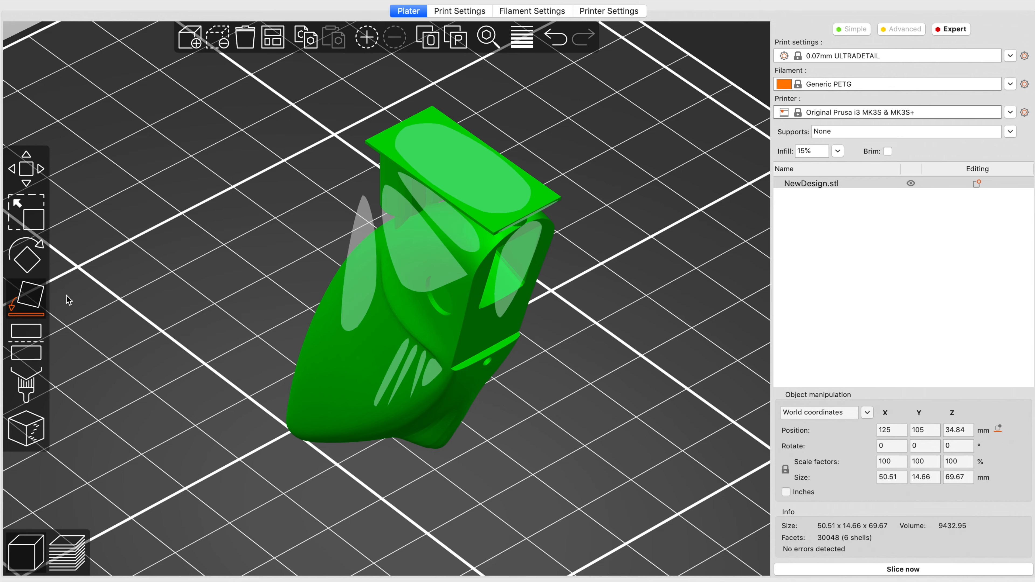
left_click(460, 168)
- Examine the placed model's pillars, base plate and body recess from the side and front
left_click_drag(272, 288, 235, 292)
scroll(392, 413, "up", 5)
right_click_drag(473, 530, 391, 412)
left_click(433, 433)
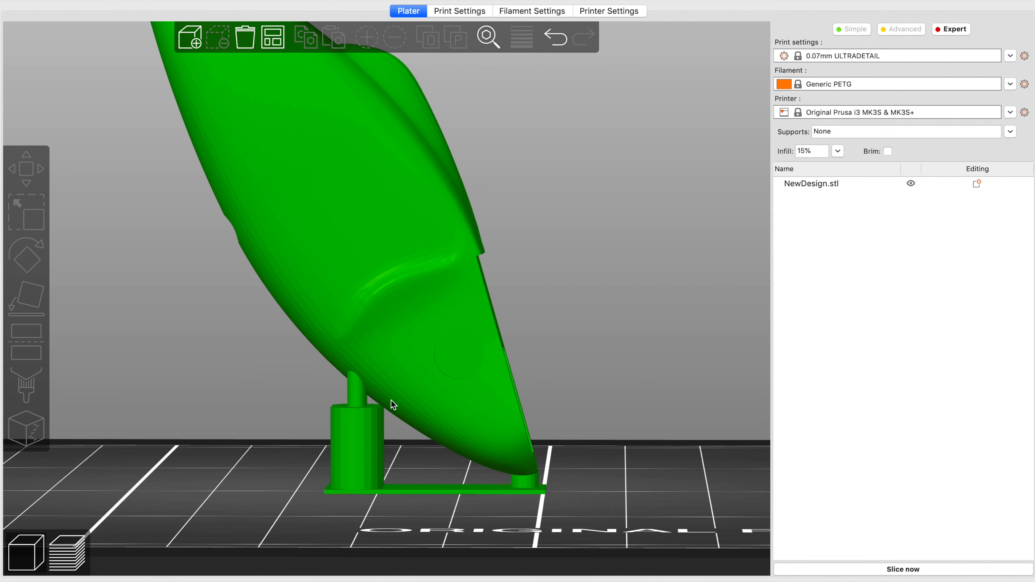
left_click_drag(253, 344, 233, 344)
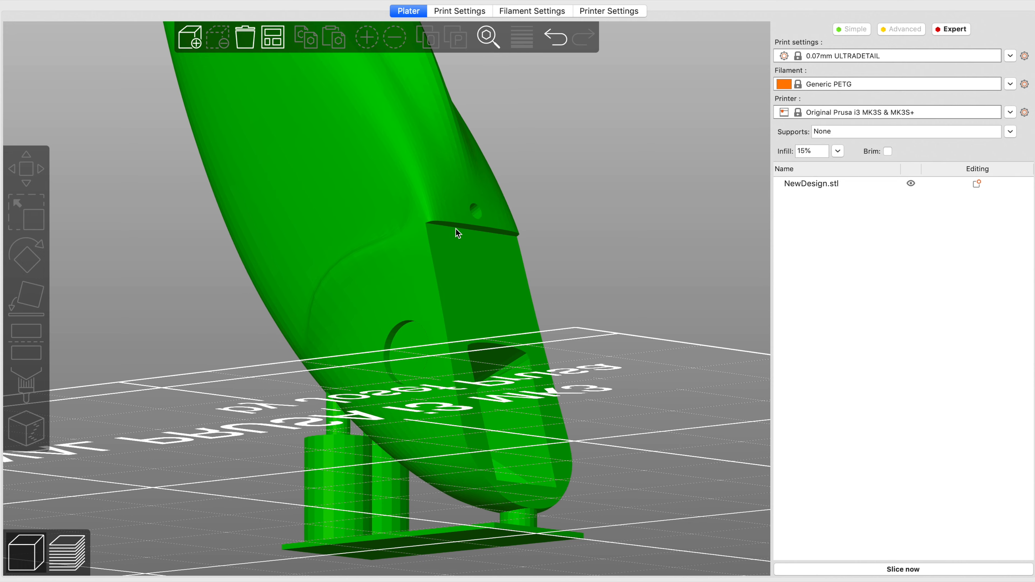
left_click(440, 228)
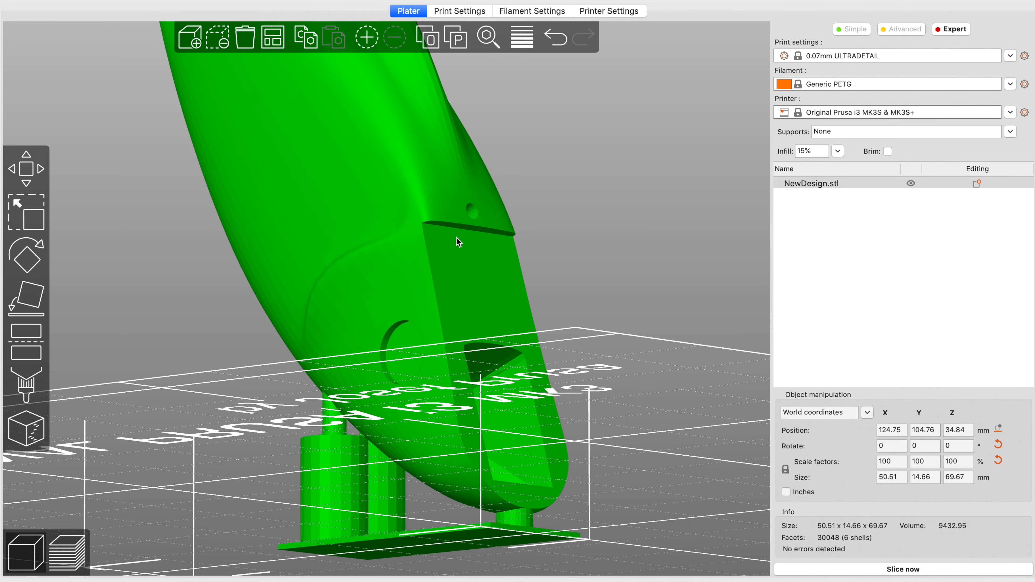
left_click_drag(212, 302, 188, 304)
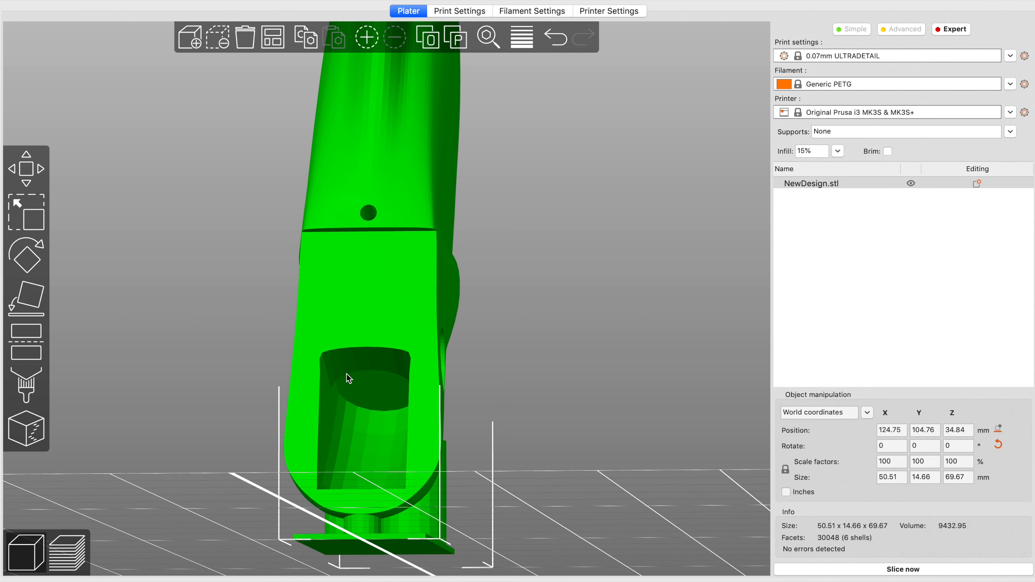
left_click_drag(538, 399, 557, 404)
key("1")
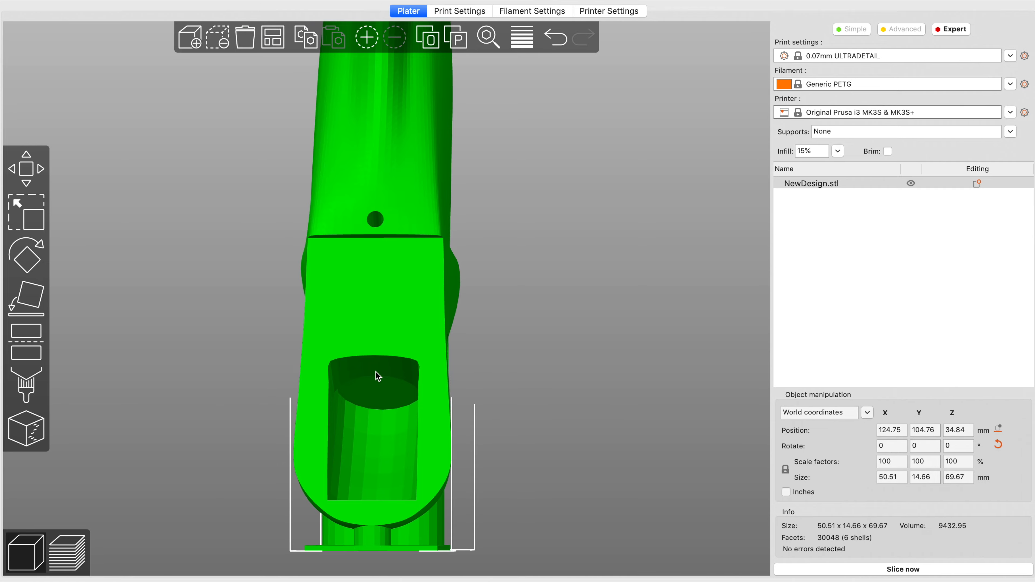
- Slice the model, check the sliced preview, and return to the 3D editor view
left_click(792, 568)
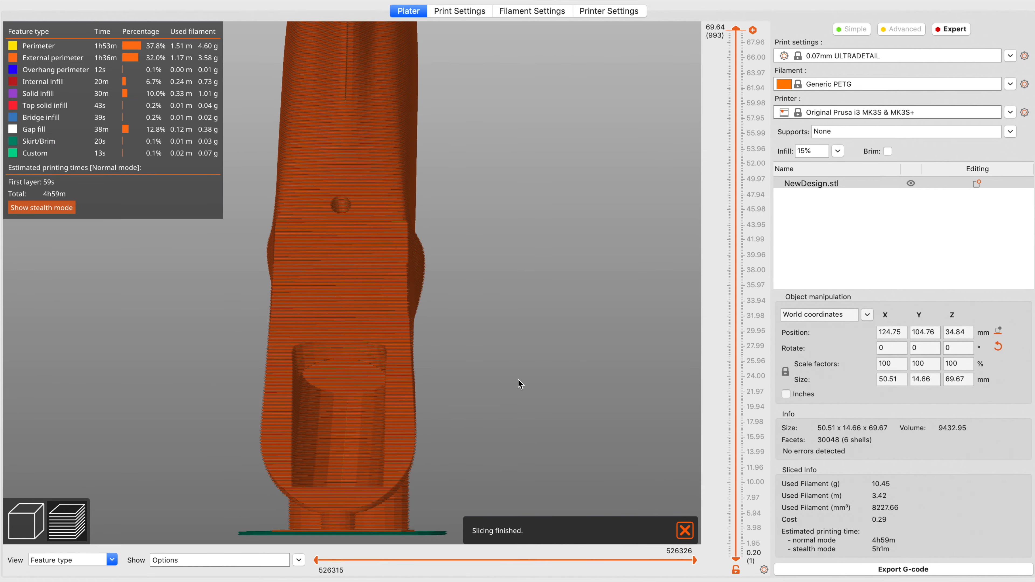
left_click_drag(519, 386, 528, 383)
key("Tab")
left_click(358, 194)
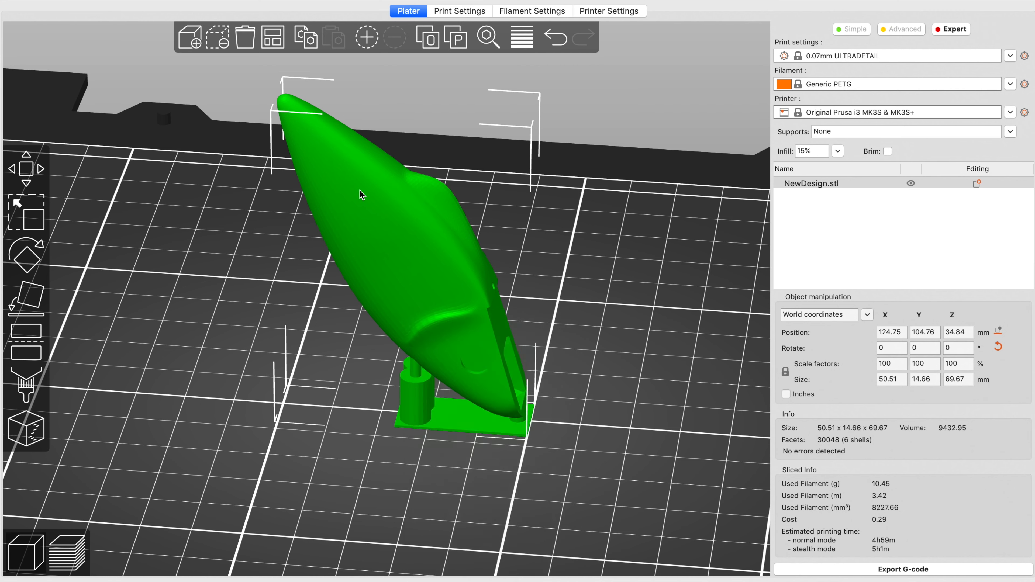
- Add a box support enforcer to NewDesign.stl and move it over the body's lower end and the base plate
right_click(360, 189)
mouse_move(452, 509)
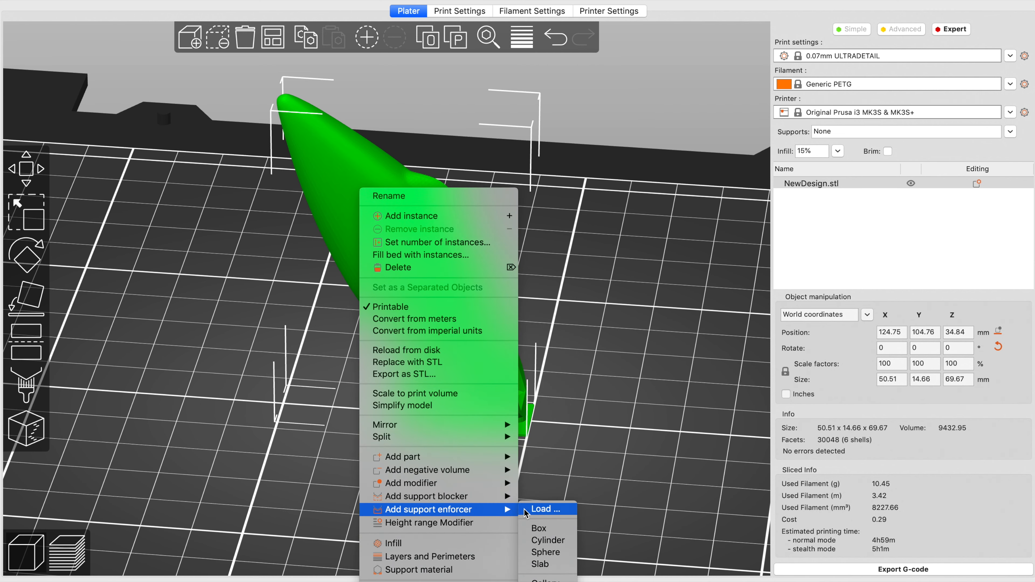
left_click(548, 528)
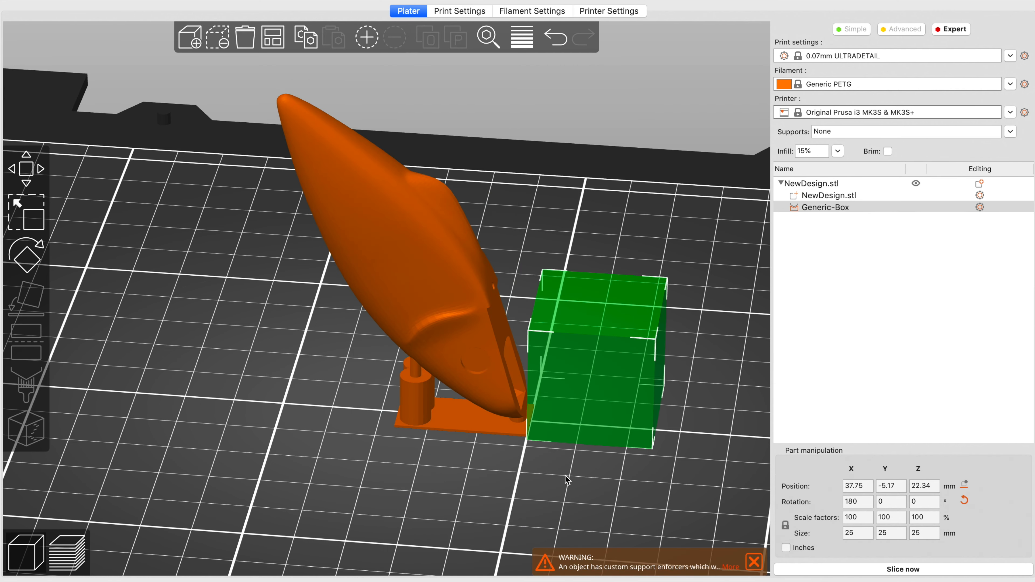
left_click_drag(566, 480, 572, 514)
left_click_drag(593, 281, 479, 260)
- Scale the enforcer box to about 29 mm long and 10.7 mm wide to cover the recess and pillars
key("s")
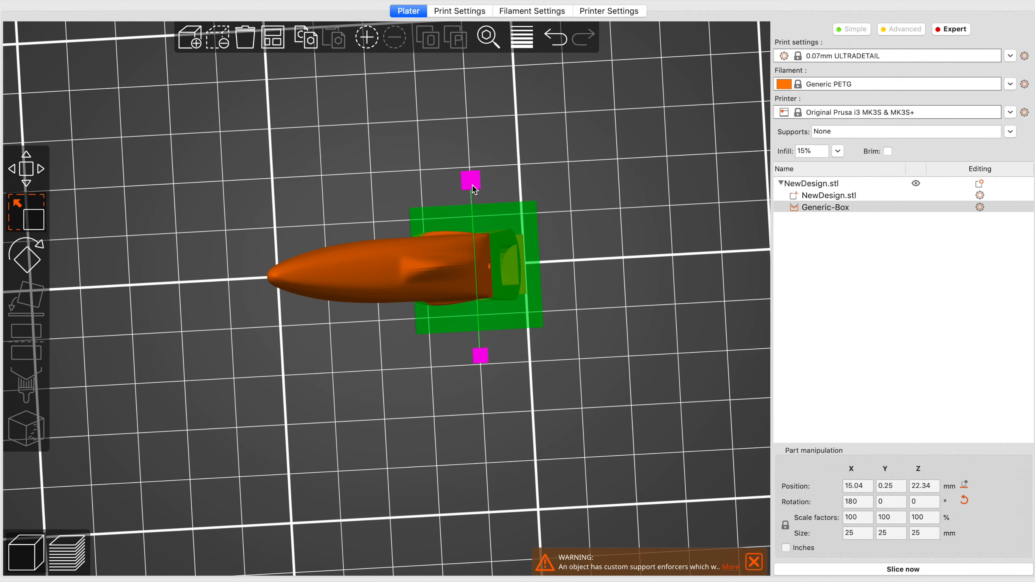
left_click_drag(472, 184, 489, 229)
left_click_drag(633, 323, 631, 292)
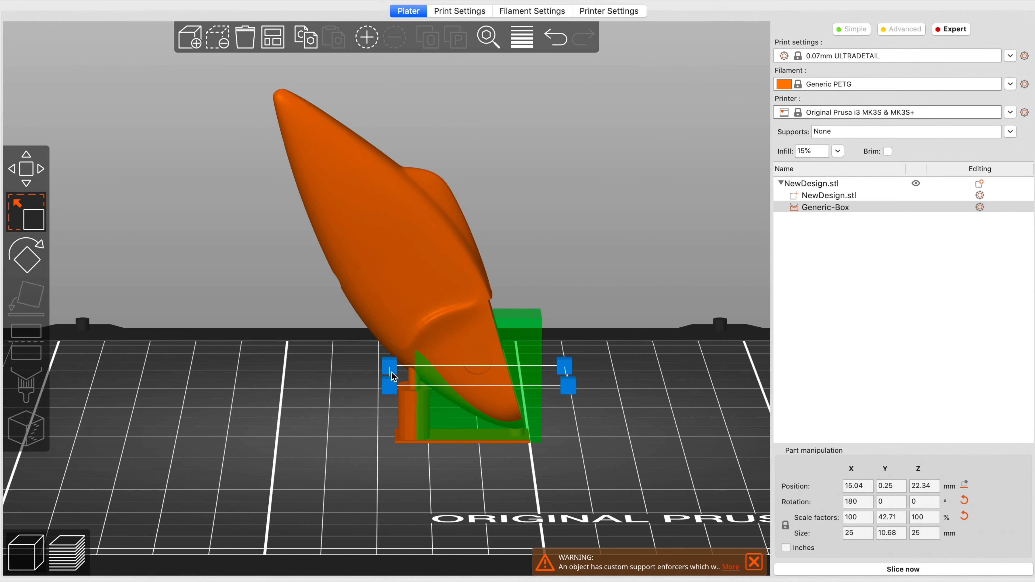
left_click_drag(381, 412, 369, 447)
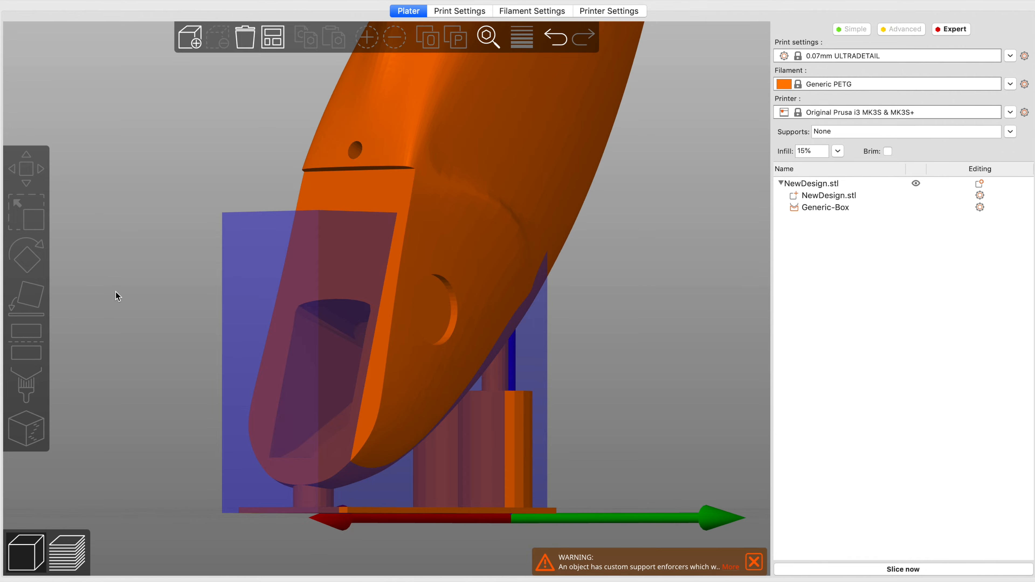
left_click_drag(115, 291, 312, 321)
right_click_drag(189, 268, 177, 260)
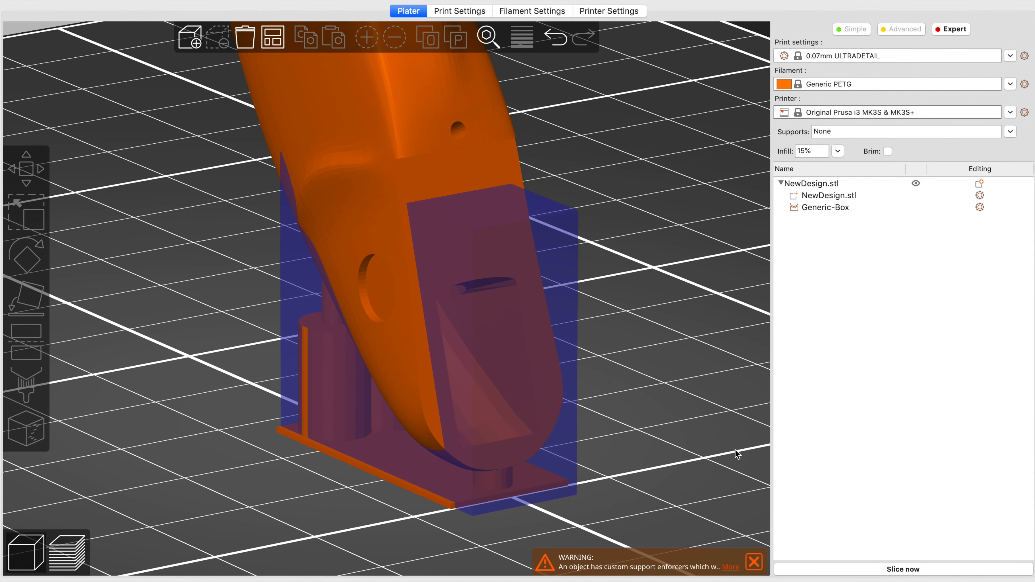
- Slice the model with the enforcer box, dismiss the support enforcer warning, and return to the 3D editor view
left_click(800, 570)
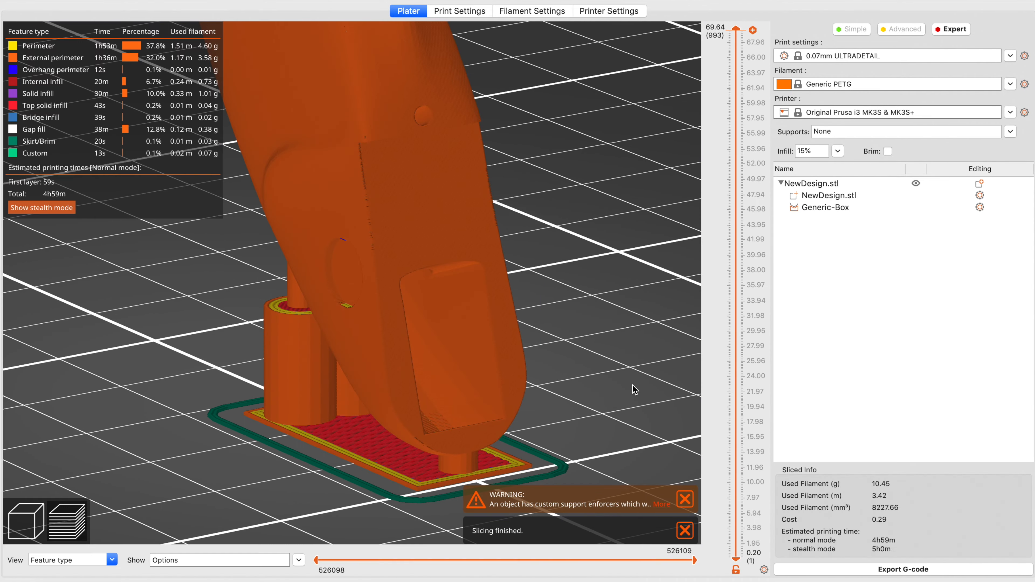
left_click(685, 499)
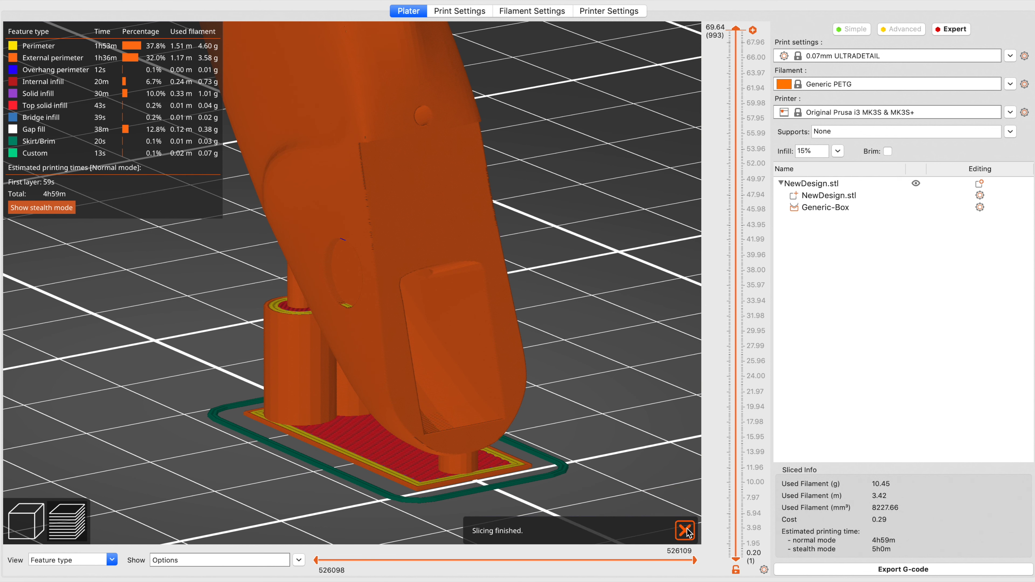
left_click(27, 522)
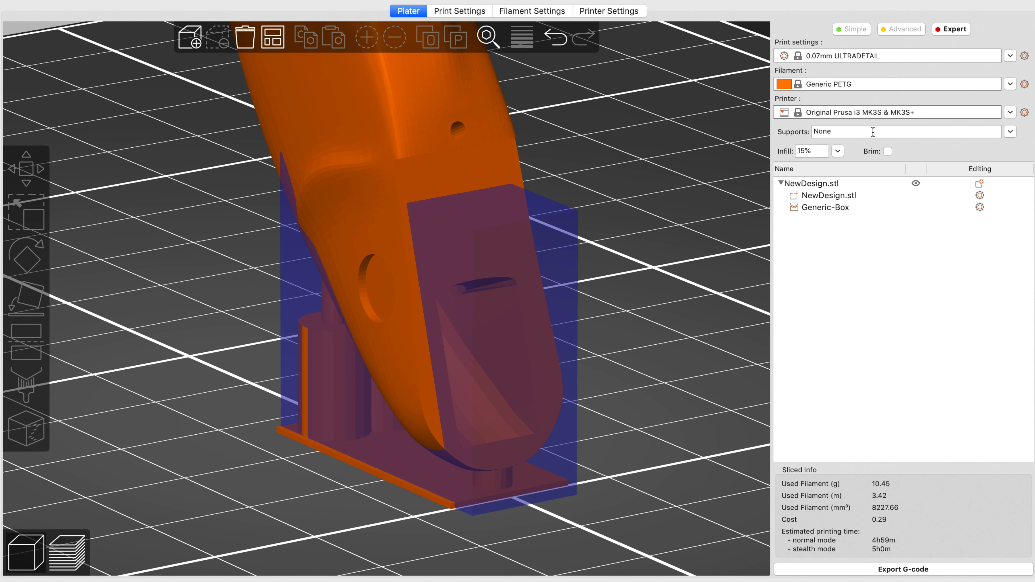
- Set the supports to For support enforcers only and slice the model again
left_click(1010, 132)
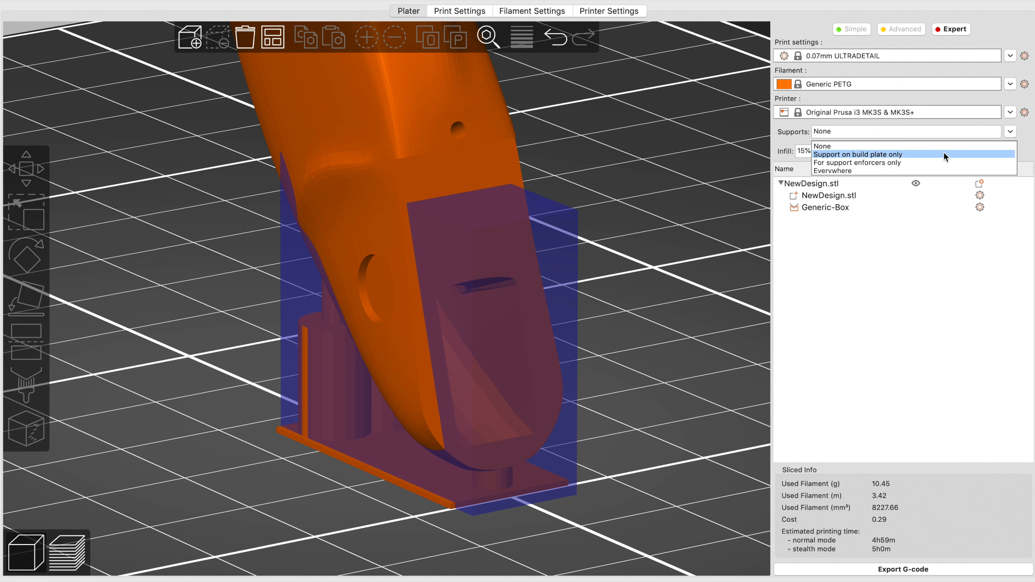
left_click(856, 163)
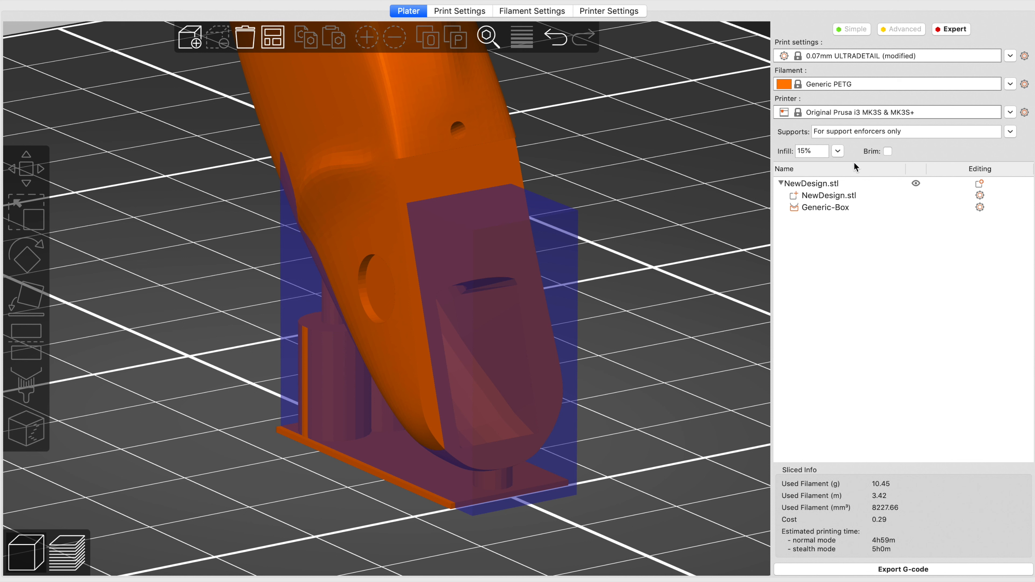
left_click(821, 570)
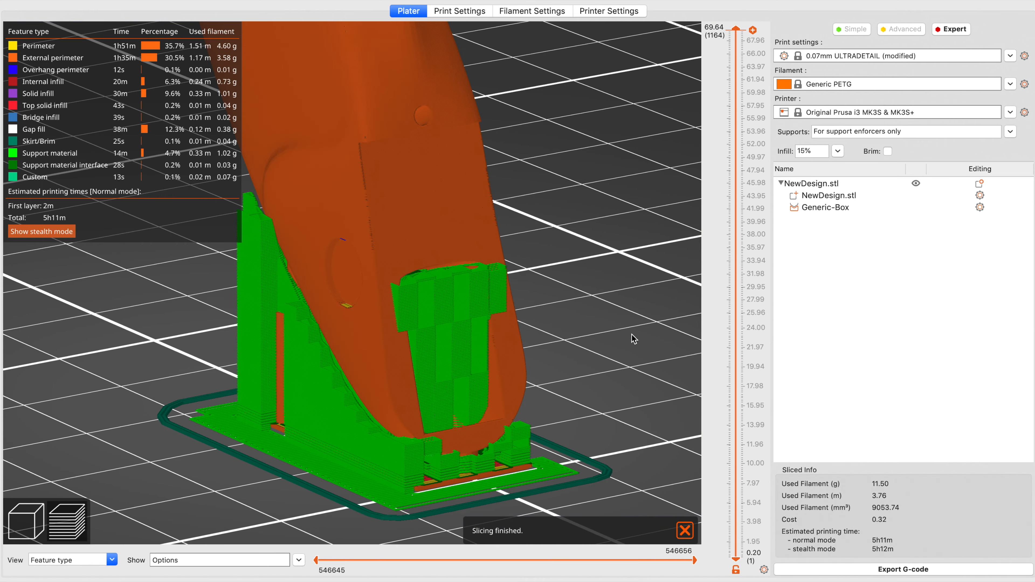
- Examine the generated supports and the internal layers in the preview, at heights of about 31, 17.6 and 21.1 mm
mouse_move(625, 342)
left_mouse_down()
mouse_move(575, 323)
mouse_move(621, 326)
left_mouse_up()
scroll(377, 303, "down", 5)
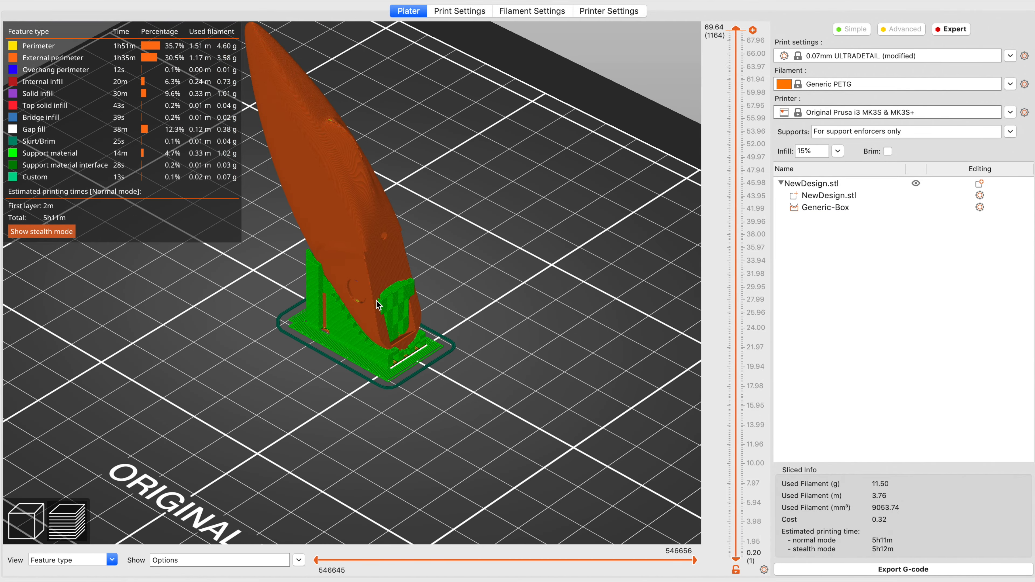
left_click_drag(484, 289, 493, 314)
scroll(484, 289, "up", 2)
left_click_drag(736, 29, 742, 290)
scroll(741, 301, "up", 15)
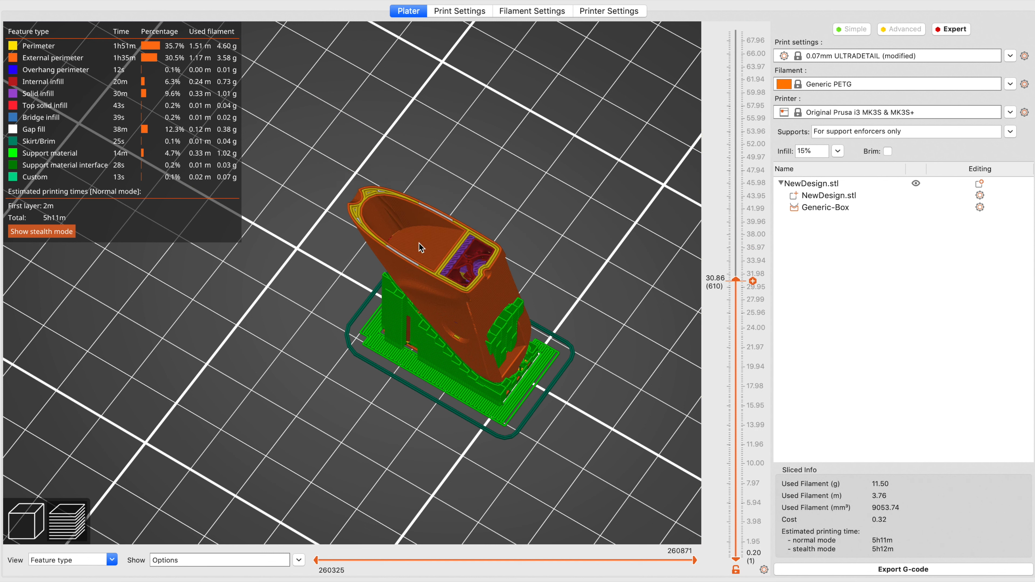
left_click_drag(752, 280, 765, 392)
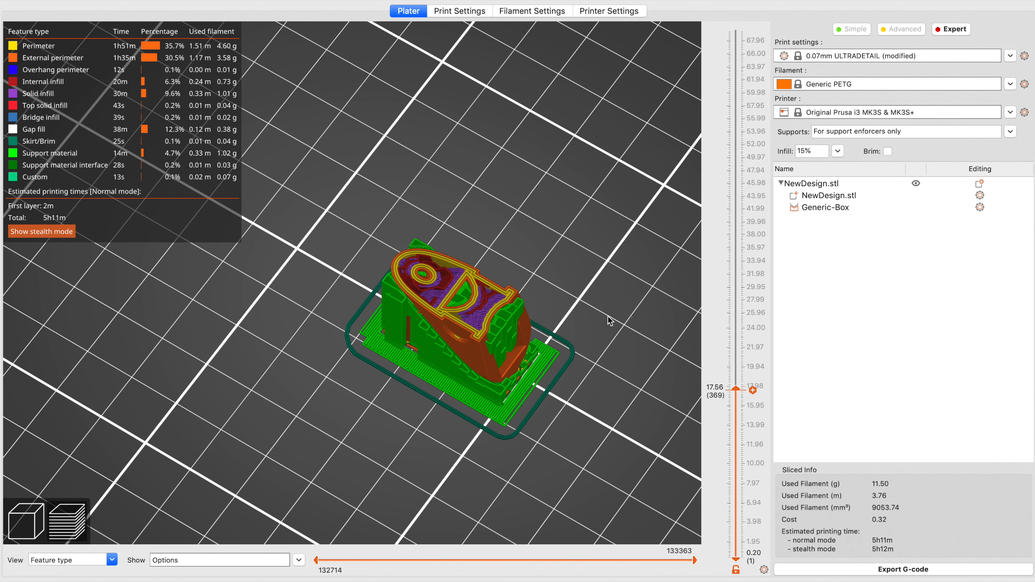
scroll(606, 317, "up", 2)
scroll(607, 320, "up", 5)
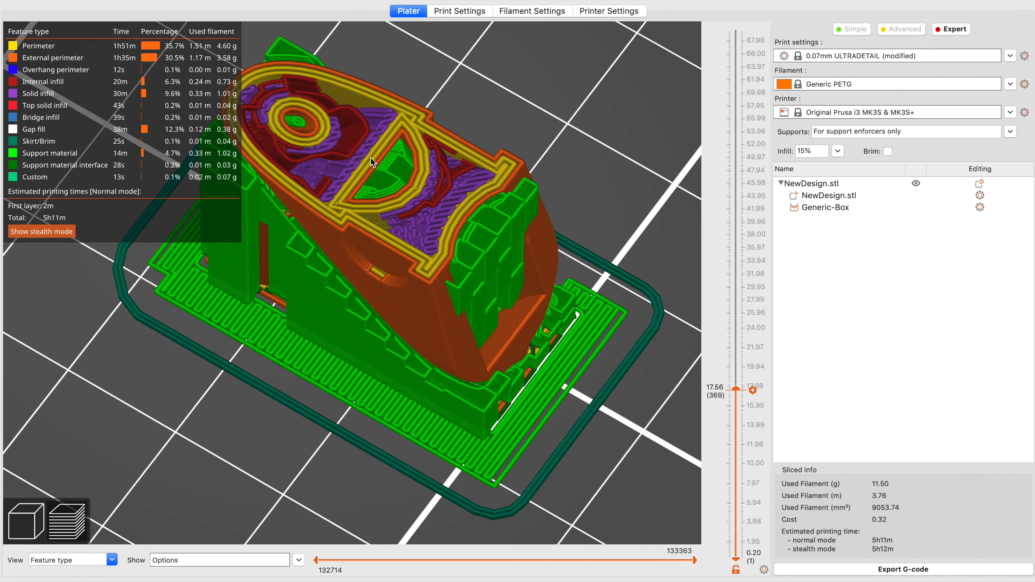
left_click_drag(549, 159, 554, 153)
scroll(556, 157, "down", 2)
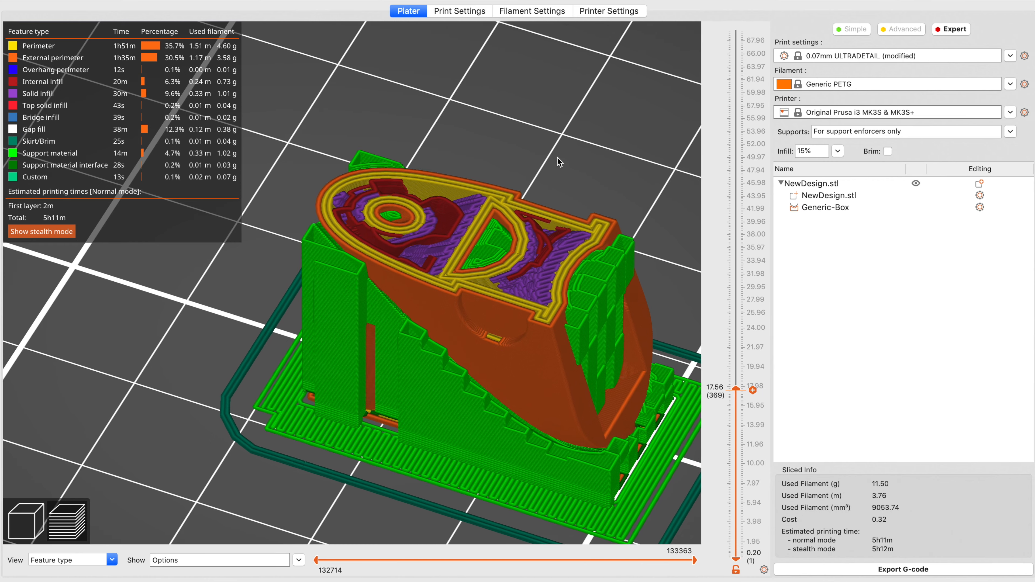
left_click_drag(737, 390, 739, 358)
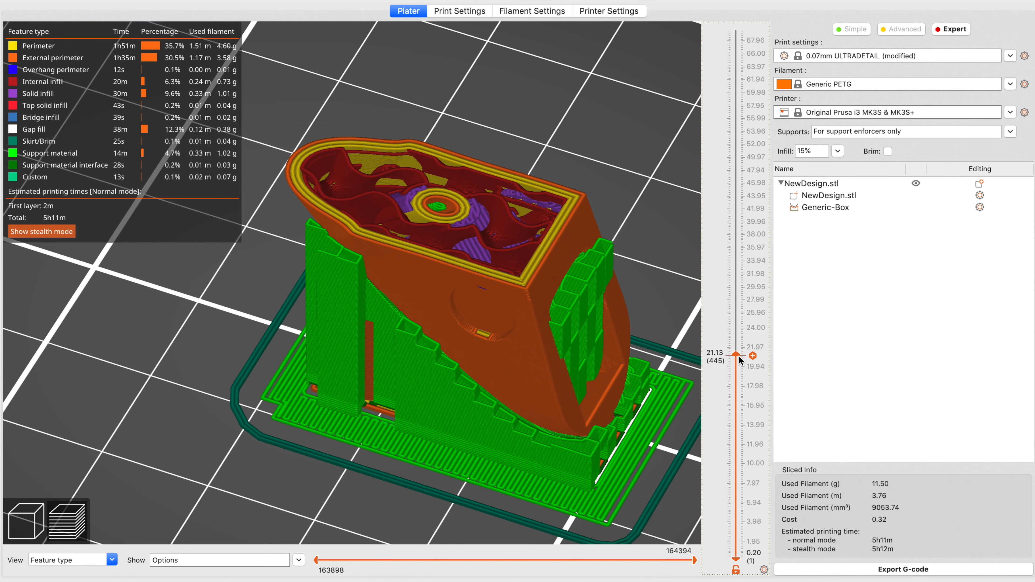
- Return to the 3D editor and reduce the enforcer box's height to about 16.2 mm
left_click(26, 521)
scroll(187, 414, "down", 3)
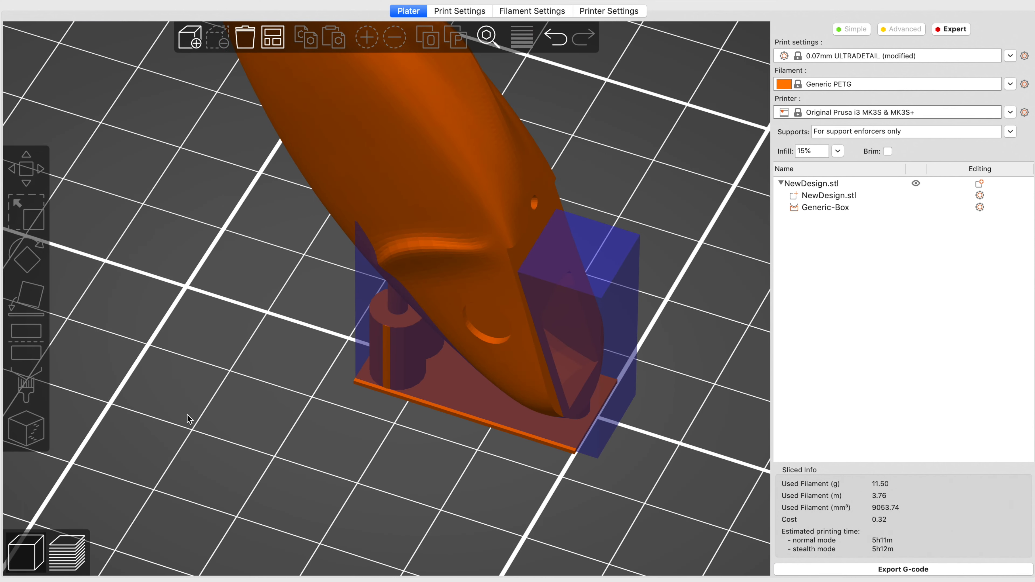
right_click_drag(223, 416, 201, 450)
left_click_drag(202, 450, 240, 431)
left_click(347, 414)
key("s")
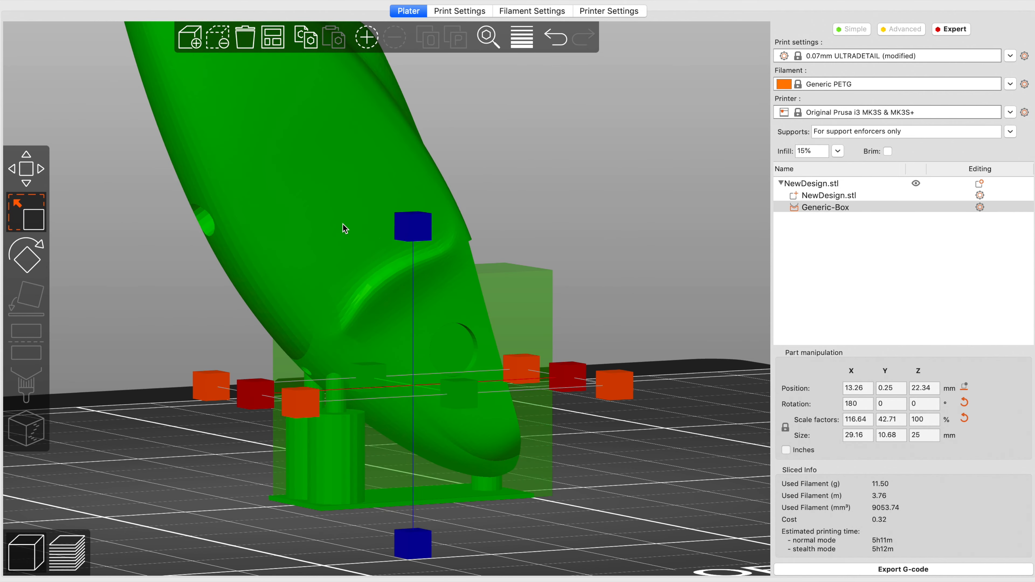
left_click_drag(410, 226, 404, 284)
- Lower the enforcer box towards the base plate, to a Z position of about 28.7 mm, and reslice the model
key("m")
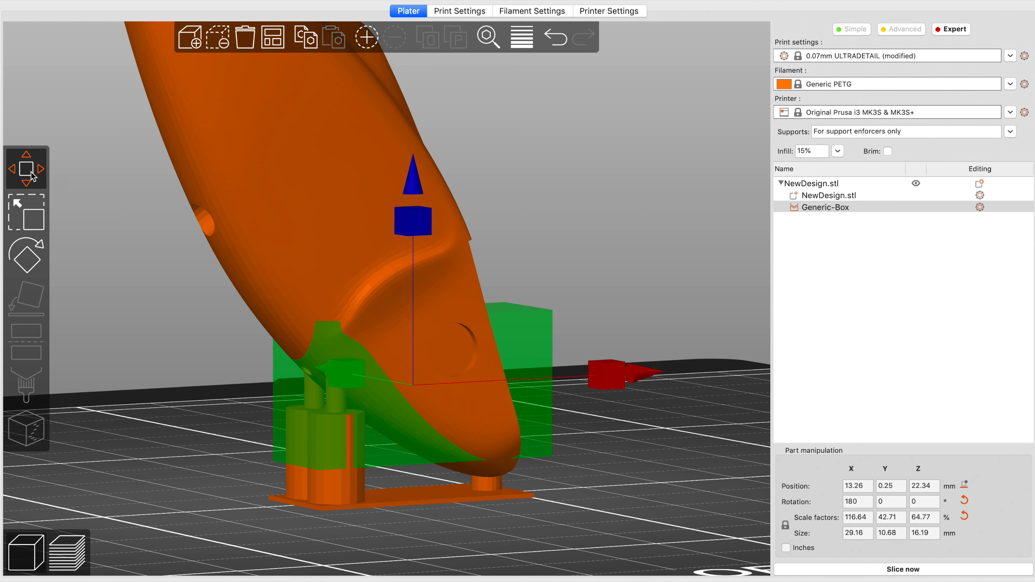
left_click_drag(414, 222, 426, 283)
left_click_drag(624, 301, 603, 303)
left_click(922, 570)
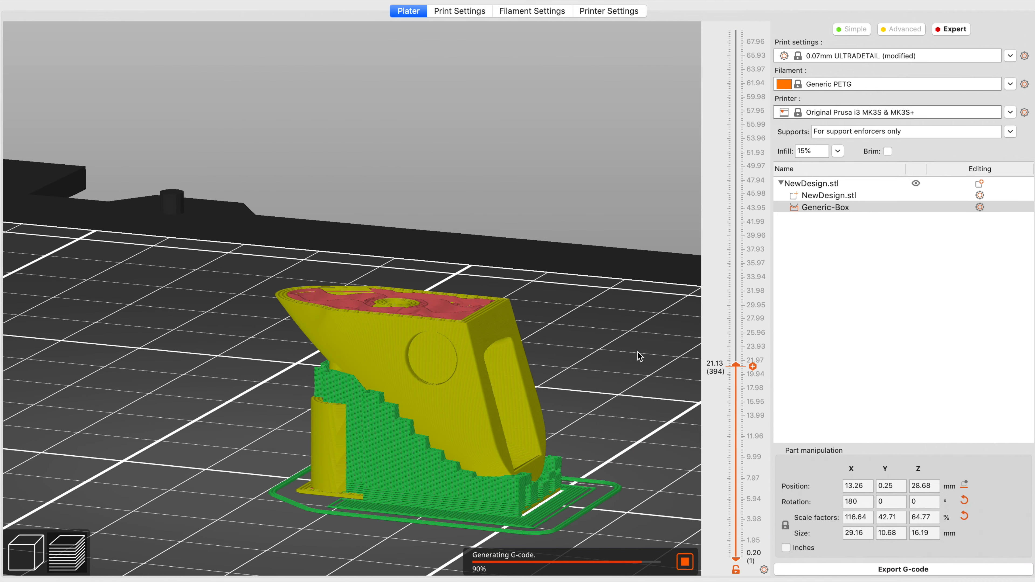
- Examine the reduced supports, the clear recess and the infill at about 22.5 mm height, including from above
left_click_drag(614, 347, 648, 345)
scroll(200, 332, "up", 10)
scroll(371, 328, "down", 5)
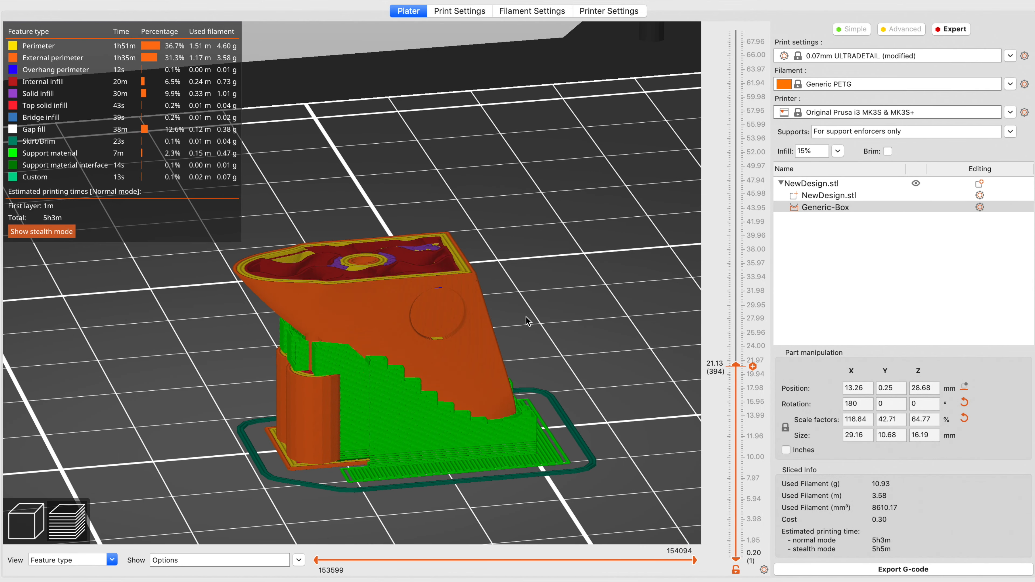
left_click_drag(527, 321, 506, 327)
right_click_drag(475, 340, 550, 334)
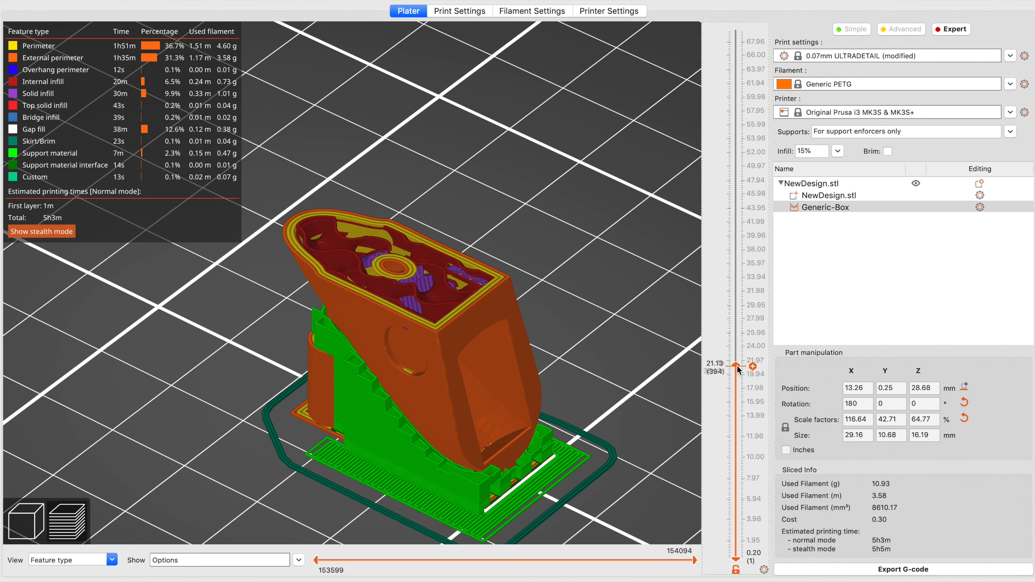
mouse_move(736, 366)
left_mouse_down()
mouse_move(737, 349)
mouse_move(738, 357)
left_mouse_up()
key("1")
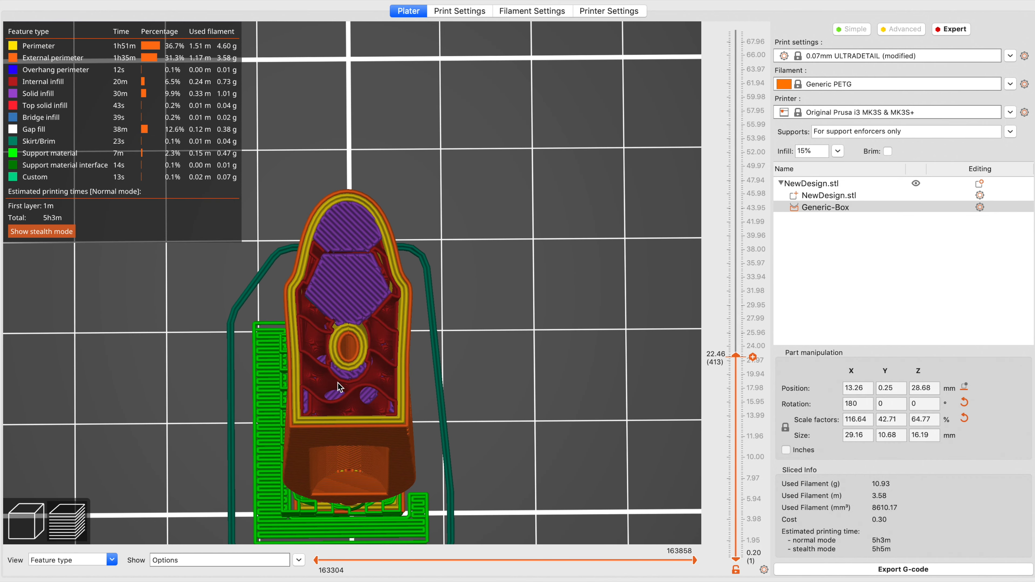
right_click_drag(328, 397, 409, 325)
scroll(409, 325, "up", 4)
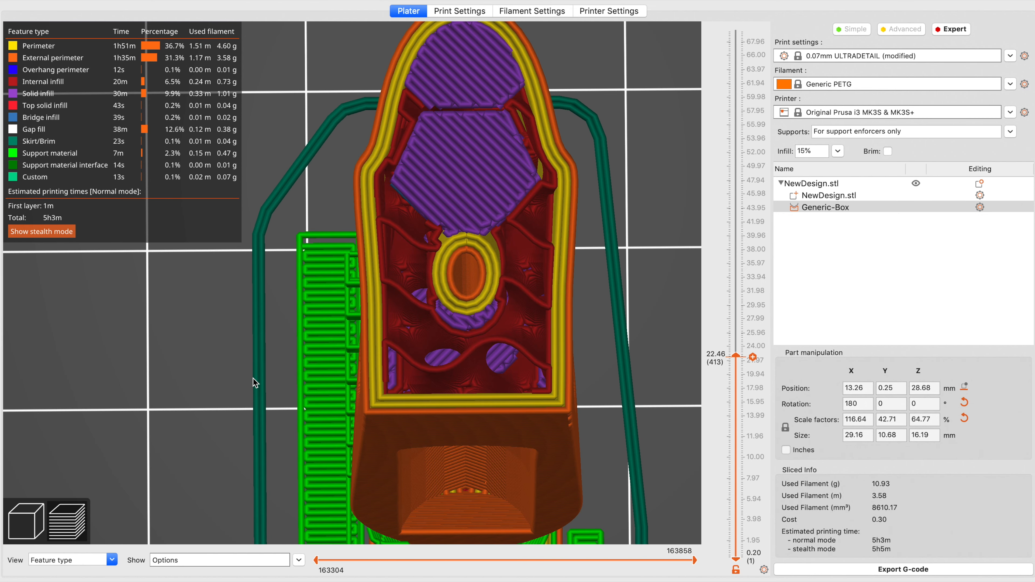
- Leave the sliced preview and change the print's infill to a Grid pattern with 20% fill density
left_click(26, 521)
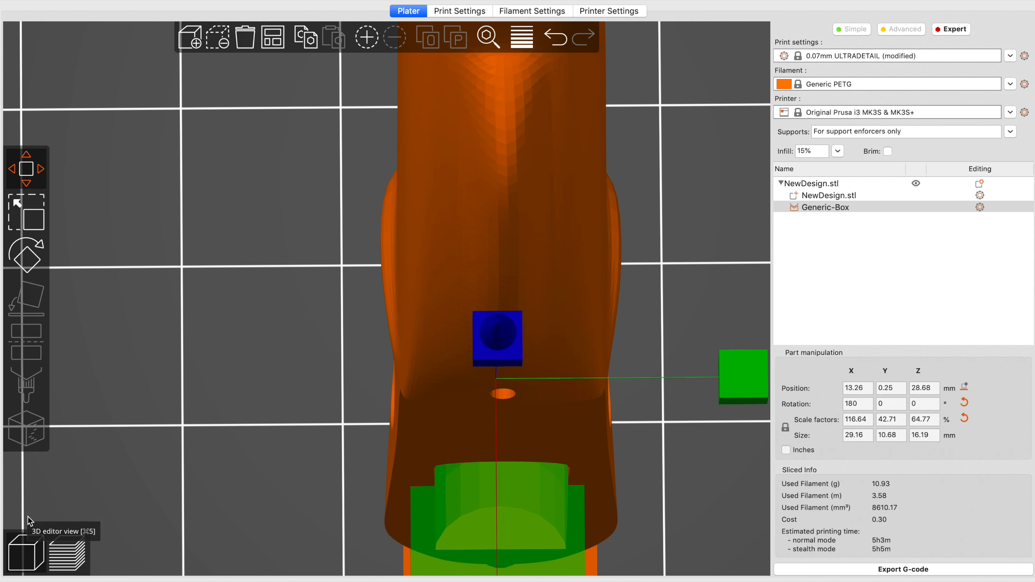
left_click(456, 12)
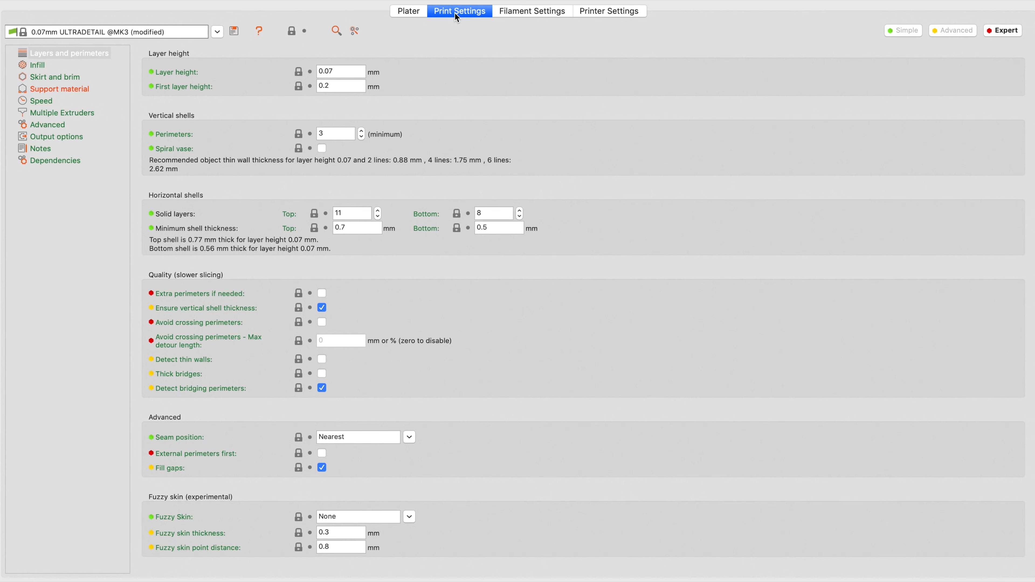
left_click(37, 66)
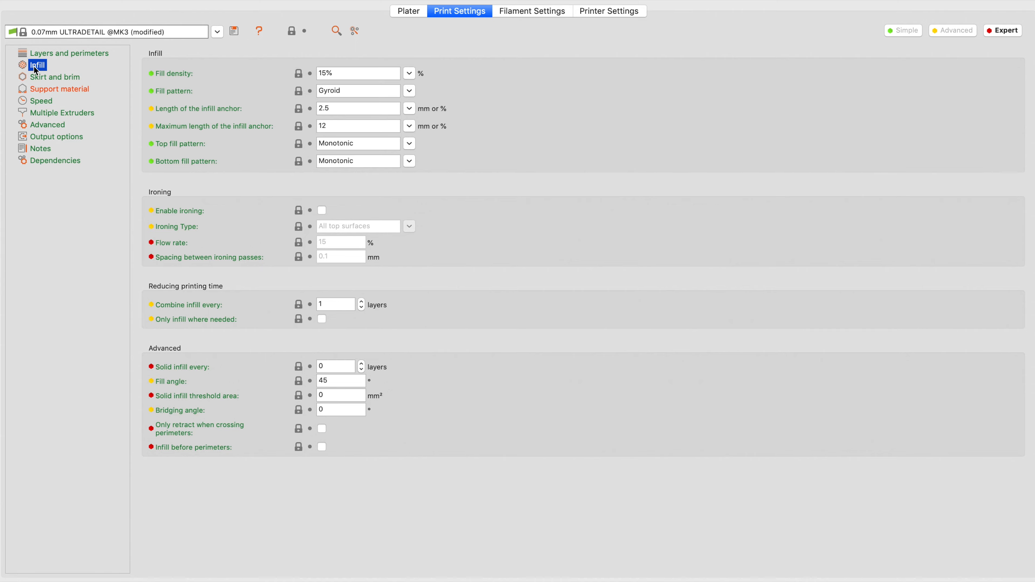
left_click(409, 90)
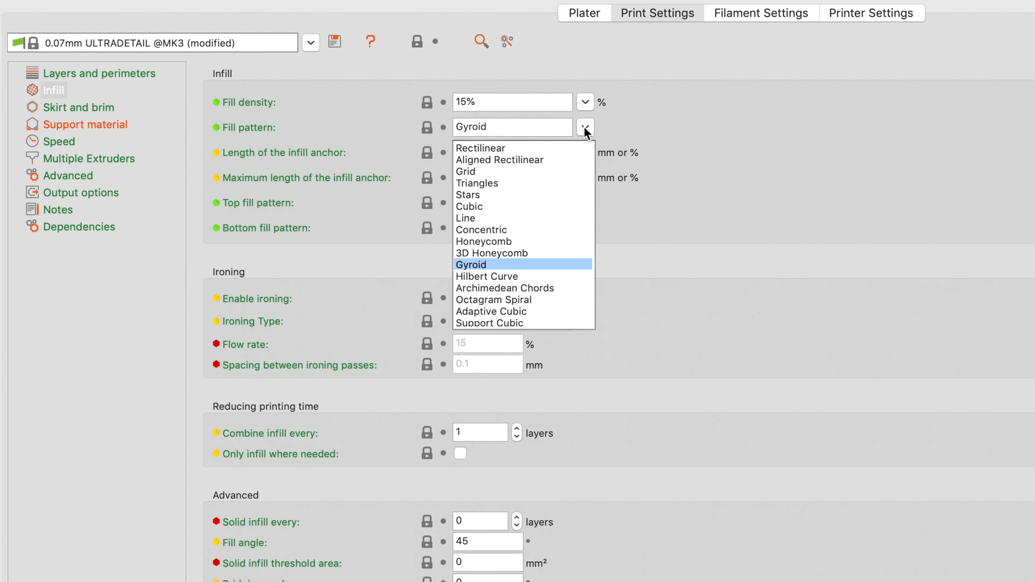
left_click(491, 171)
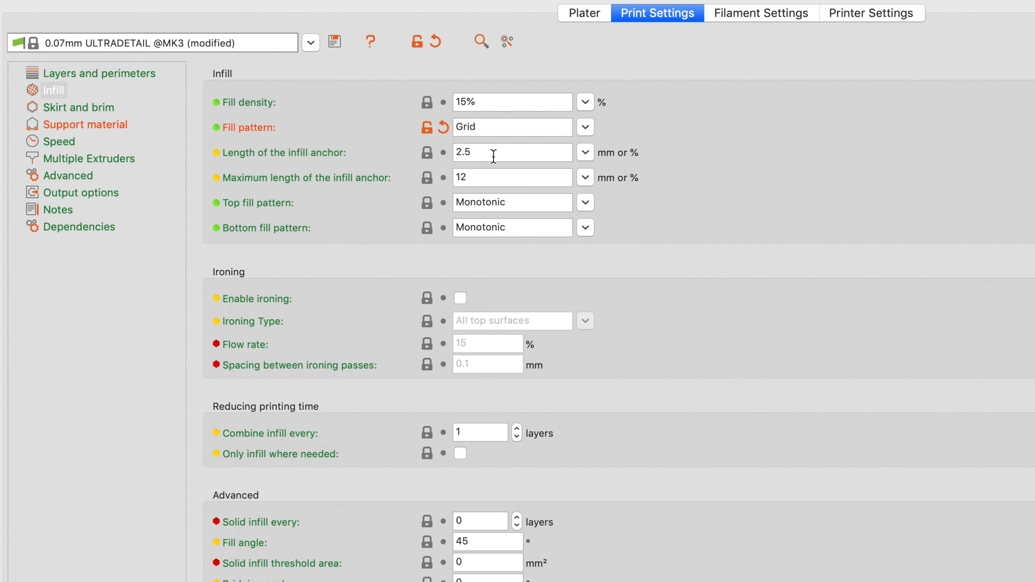
left_click(585, 102)
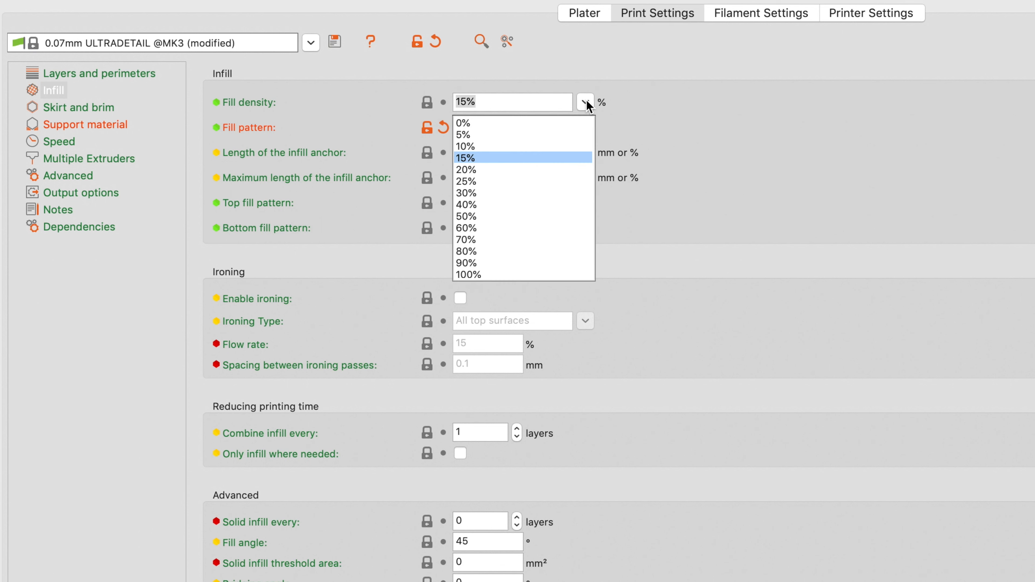
left_click(482, 170)
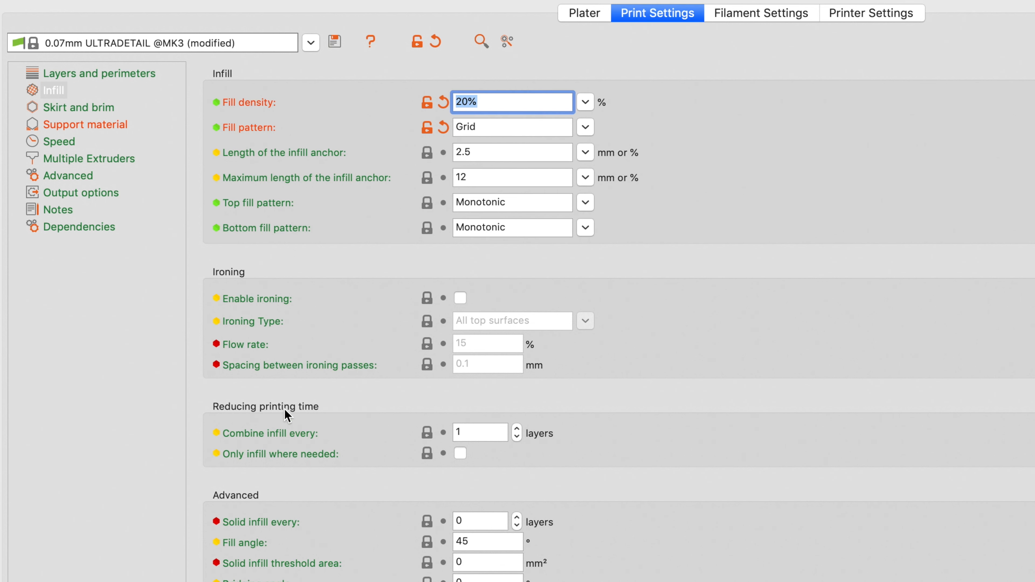
- Set infill to be combined every 3 layers, and show the layers and perimeters settings
left_click(517, 428)
left_click(516, 428)
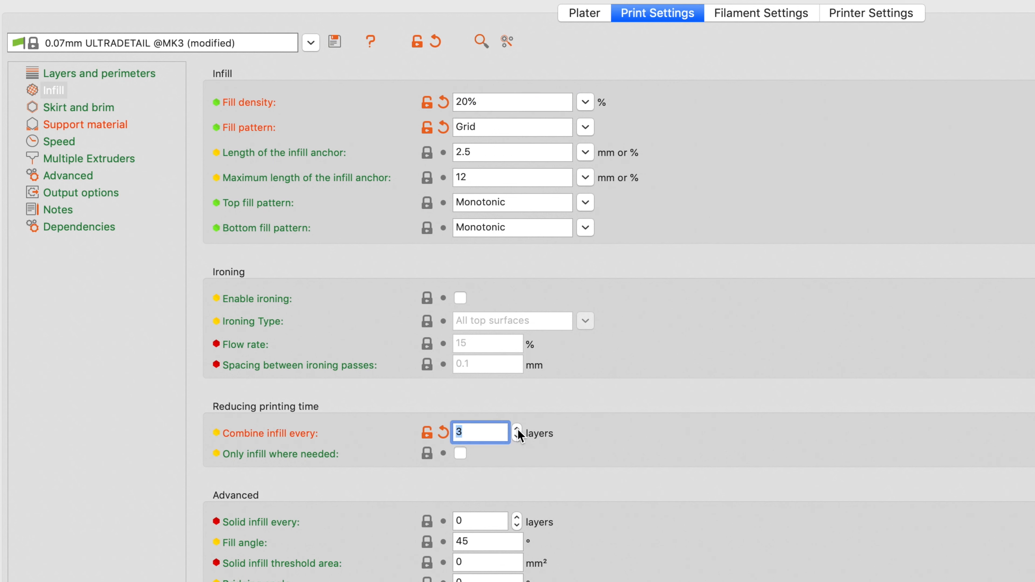
left_click(128, 73)
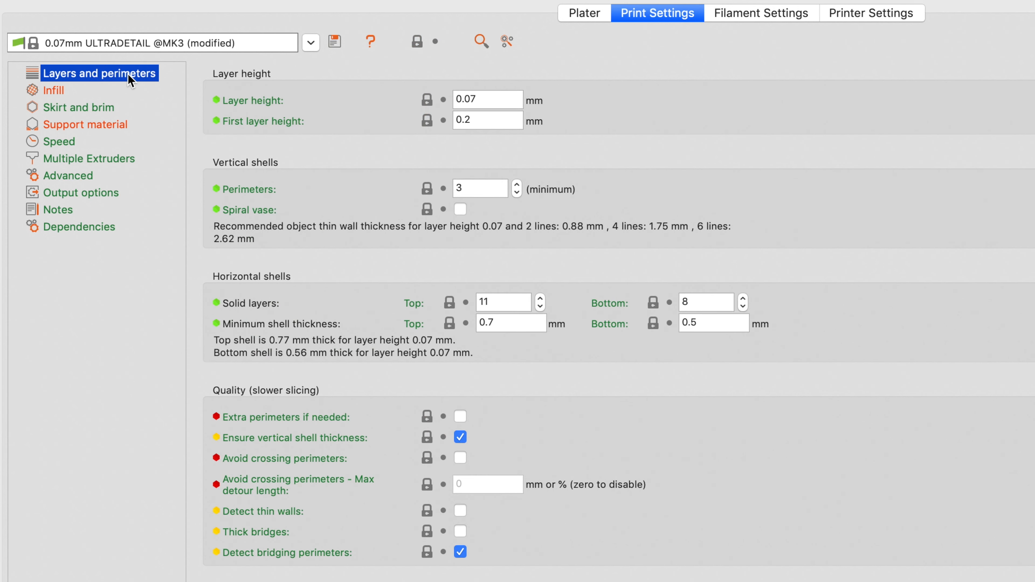
- Return to the model on the print bed and slice it with the changed infill settings
left_click(582, 13)
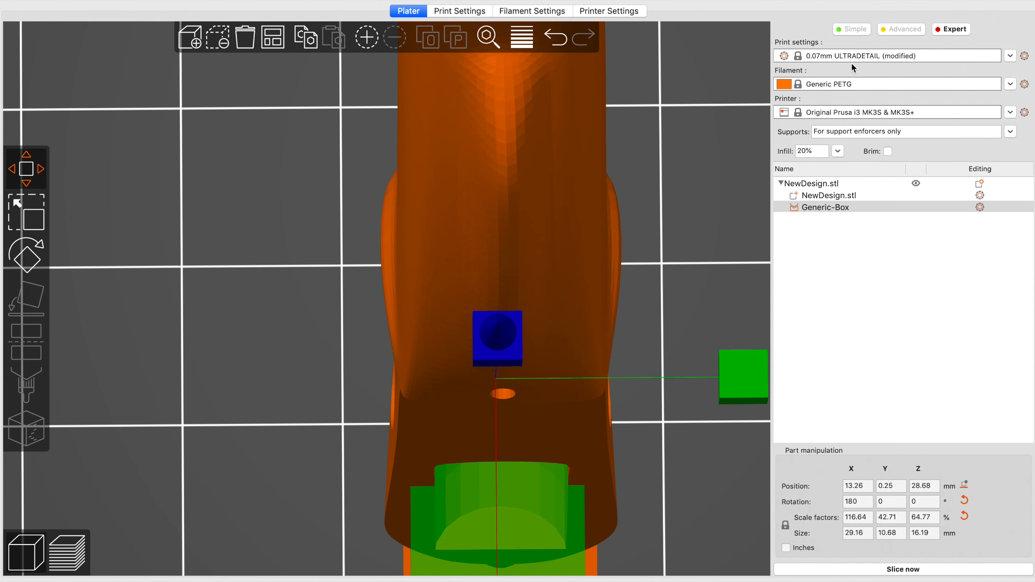
left_click_drag(668, 139, 650, 215)
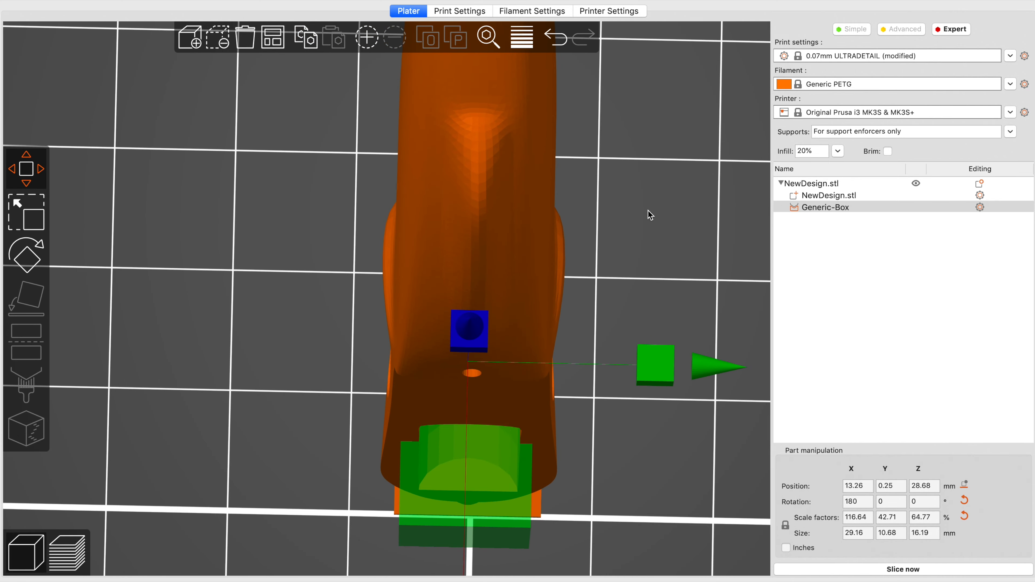
left_click(853, 570)
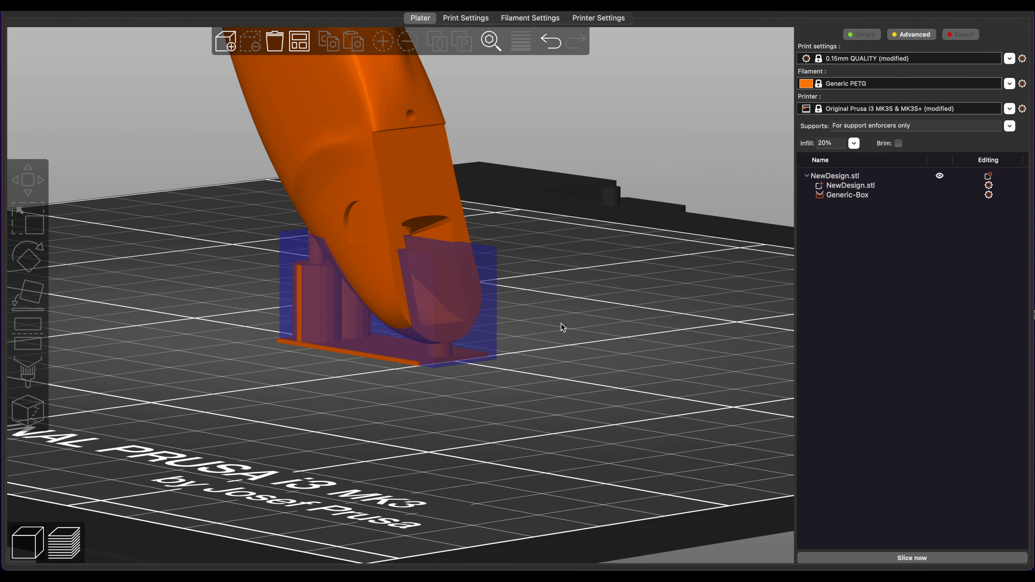
- Slice the 0.15mm QUALITY version of the model and inspect the supports around the base and inside the recess
left_click_drag(560, 323, 566, 333)
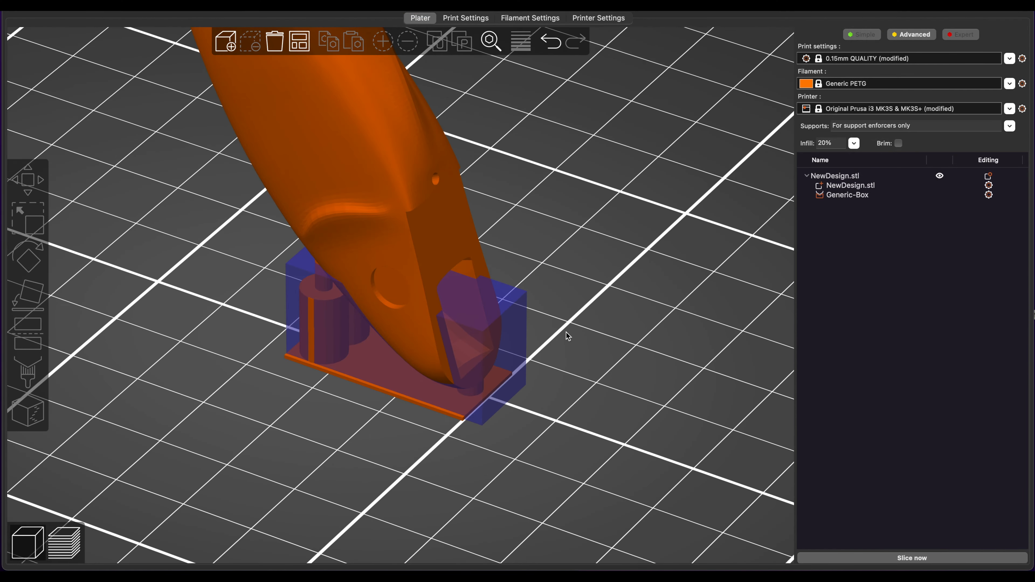
left_click(442, 263)
left_click_drag(206, 251, 246, 288)
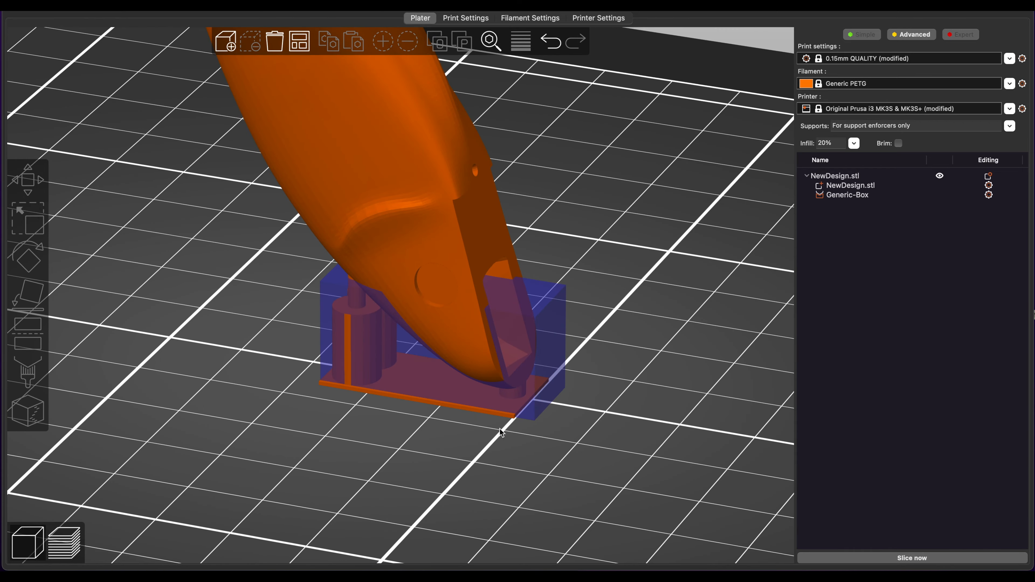
left_click(847, 556)
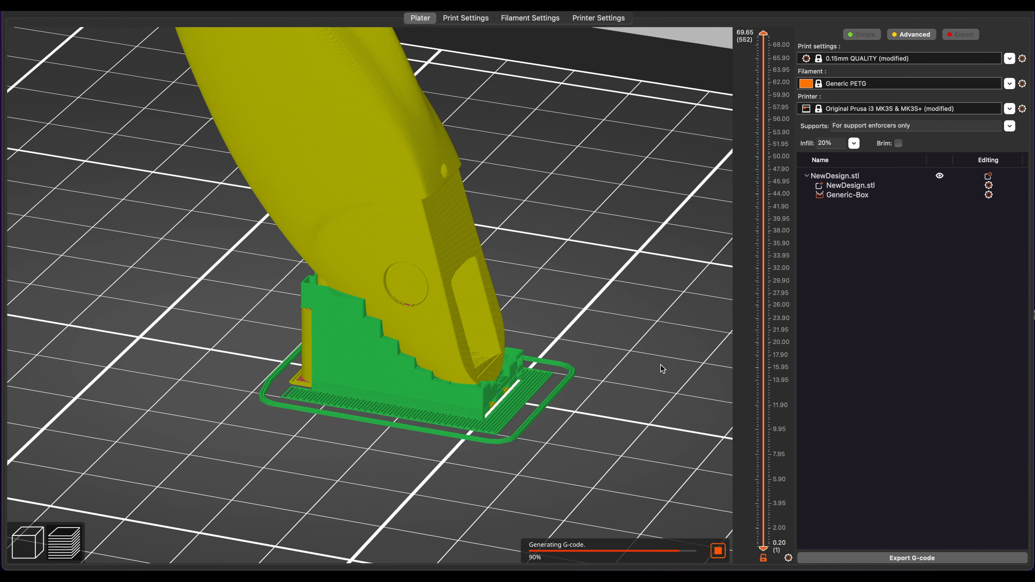
mouse_move(660, 365)
left_mouse_down()
mouse_move(636, 352)
mouse_move(642, 358)
left_mouse_up()
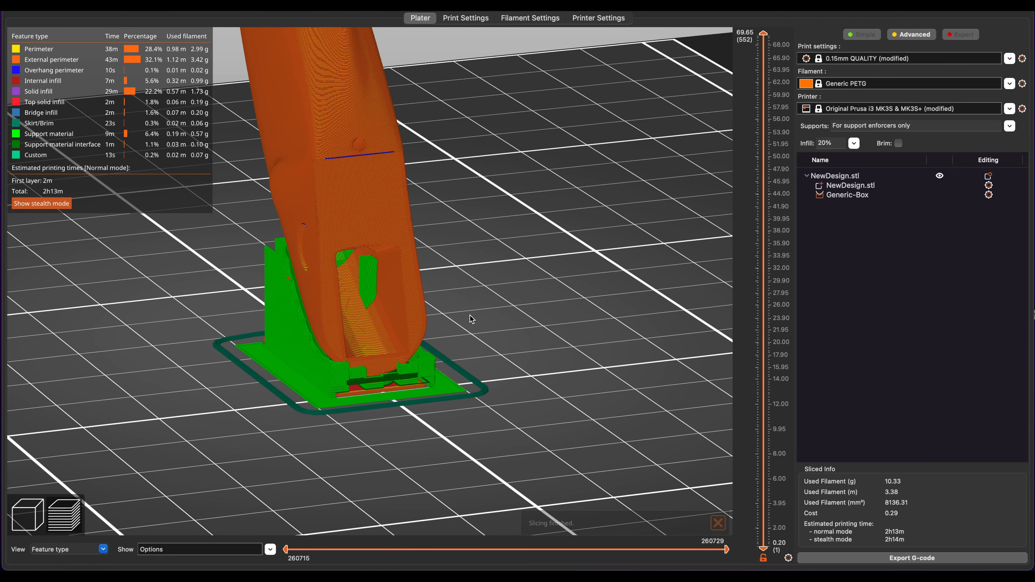
left_click_drag(504, 315, 602, 375)
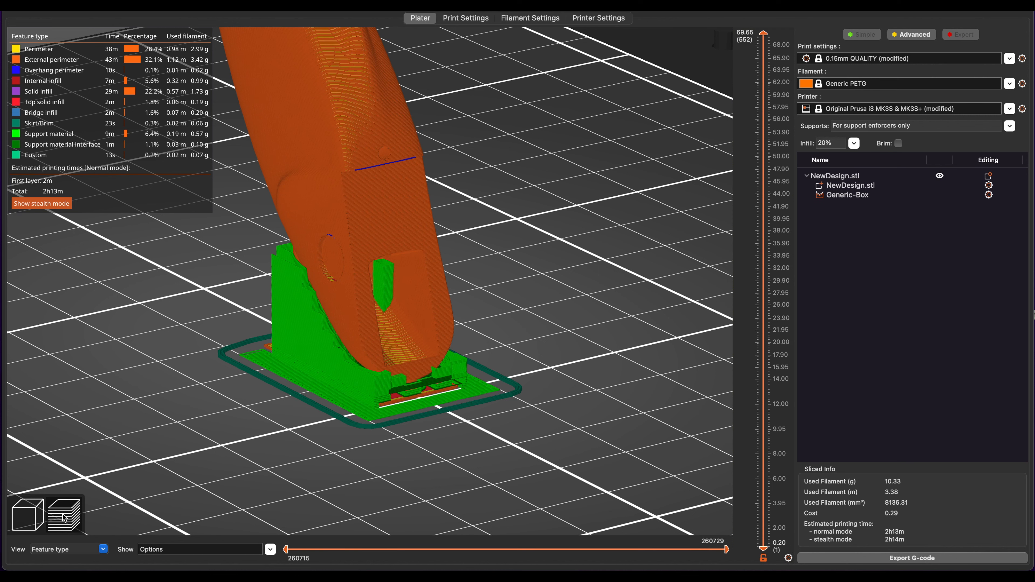
- Leave the sliced preview and rotate the support enforcer box about 26.4° around the Y axis
left_click(27, 521)
left_click(452, 329)
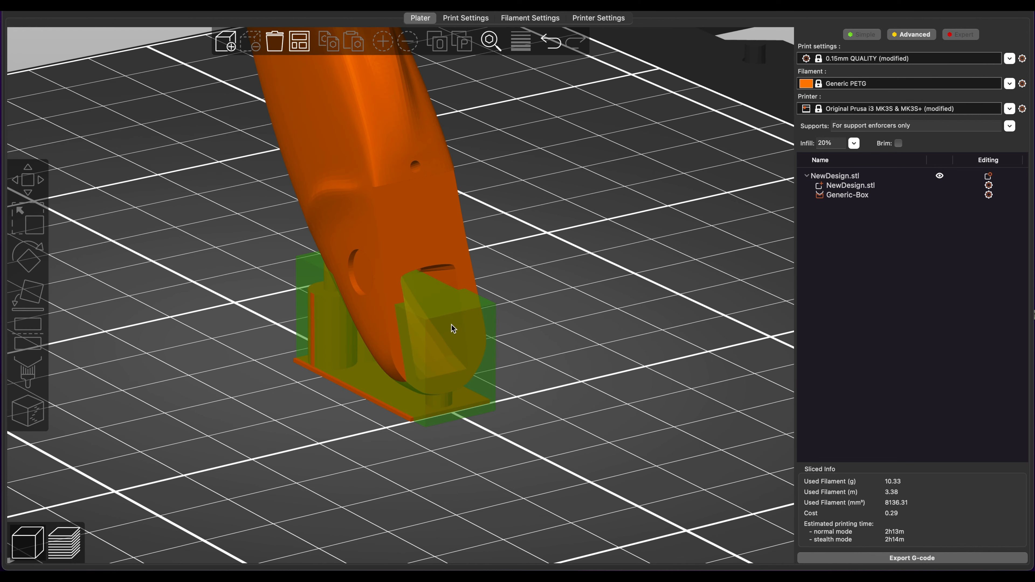
scroll(253, 294, "up", 3)
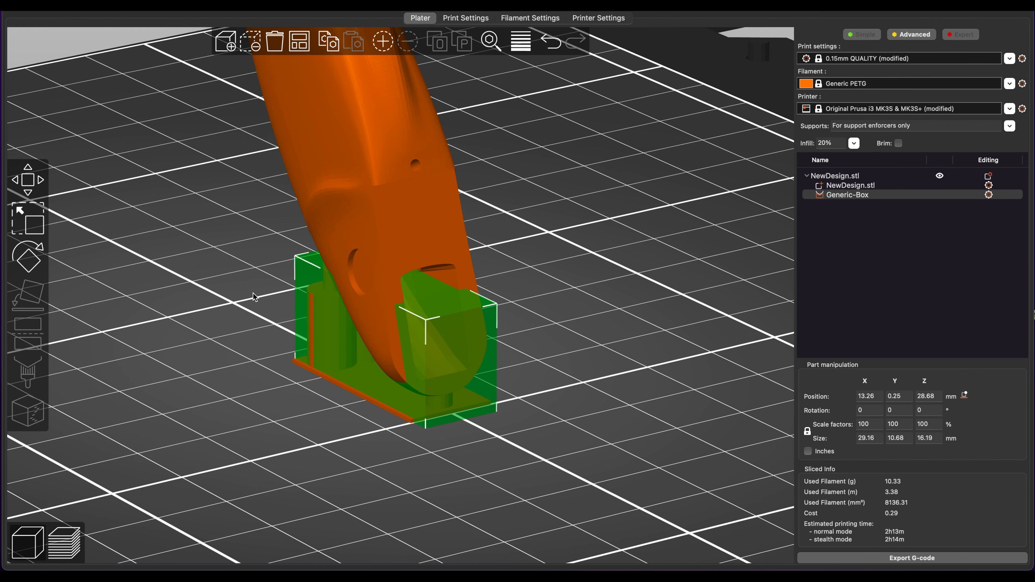
scroll(176, 317, "up", 2)
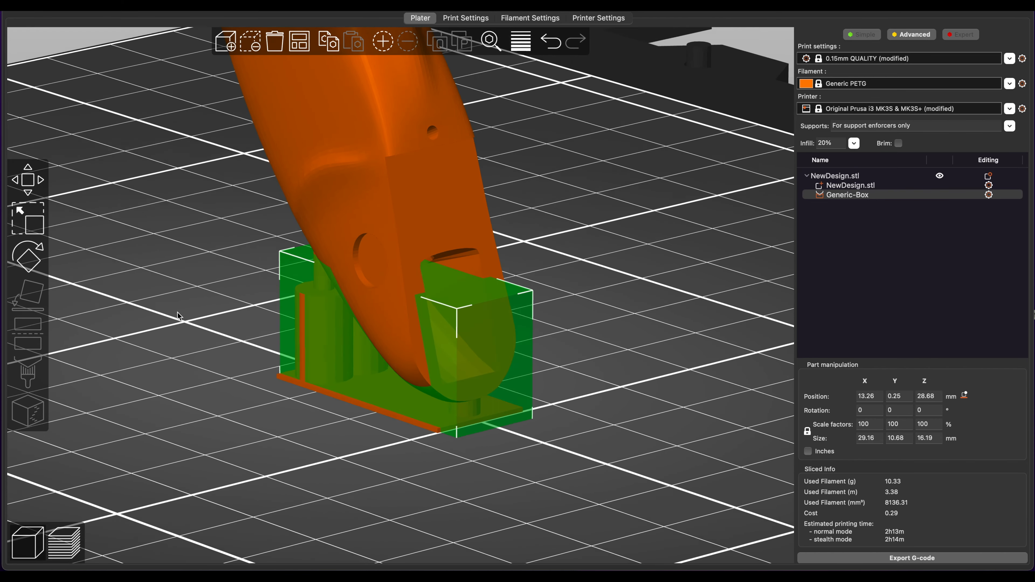
left_click(28, 257)
left_click_drag(382, 568, 462, 527)
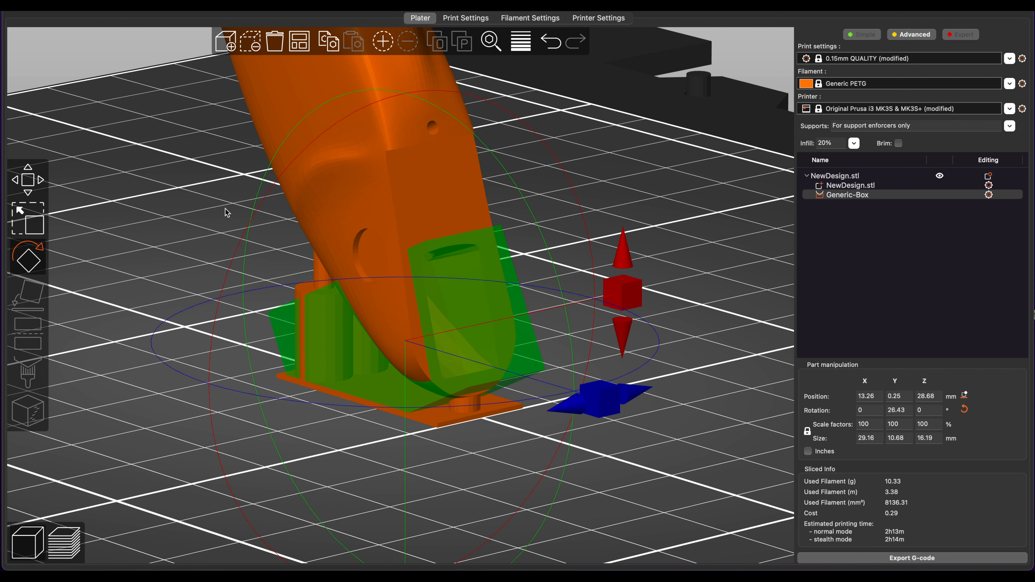
- Stretch the tilted enforcer box to about 155% in Z, then reslice and inspect the supports in the recess
left_click(23, 229)
left_click_drag(440, 456, 469, 516)
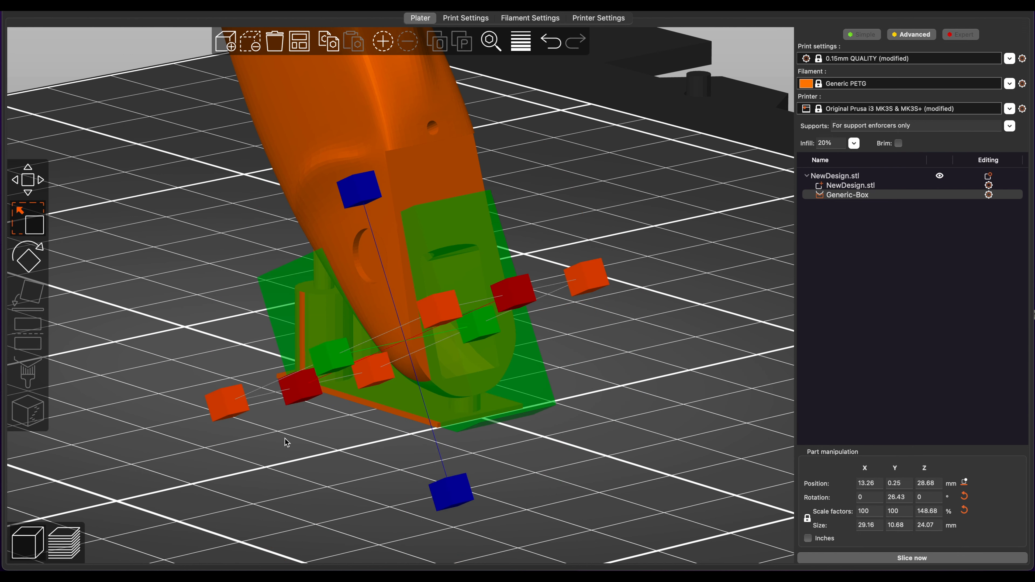
left_click_drag(322, 450, 335, 445)
left_click_drag(559, 456, 562, 463)
left_click_drag(652, 212, 687, 189)
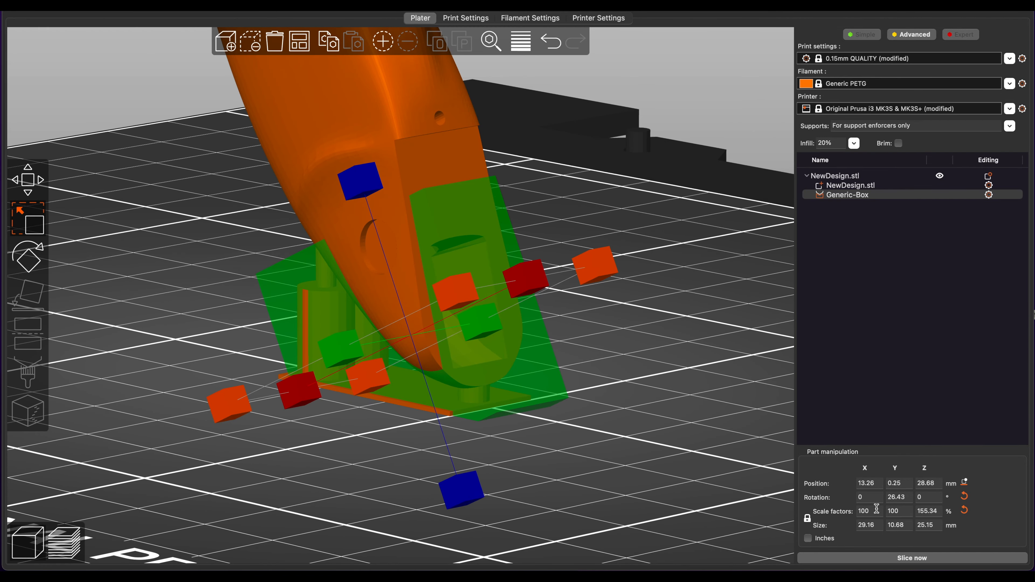
left_click(879, 558)
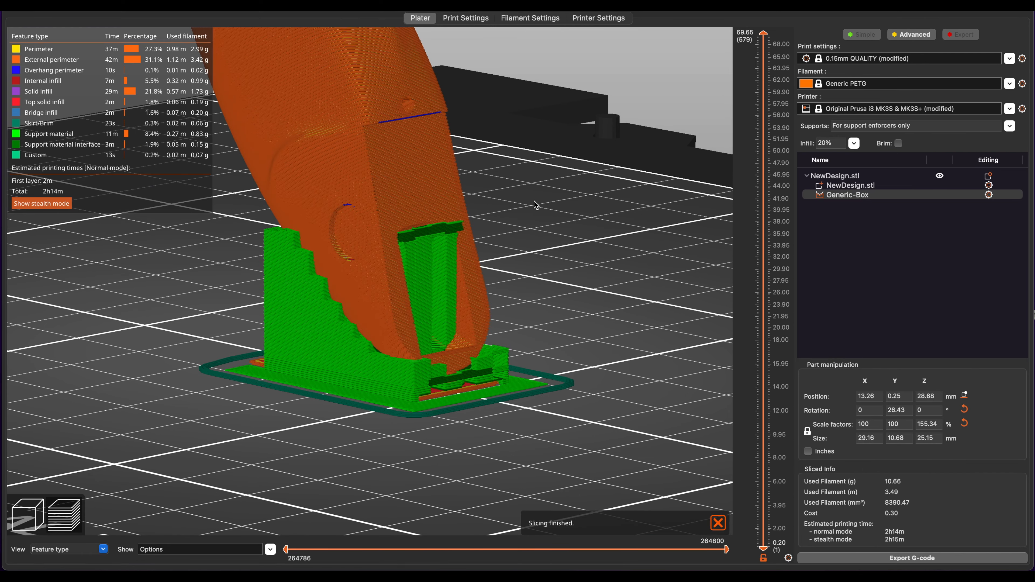
left_click_drag(535, 205, 596, 284)
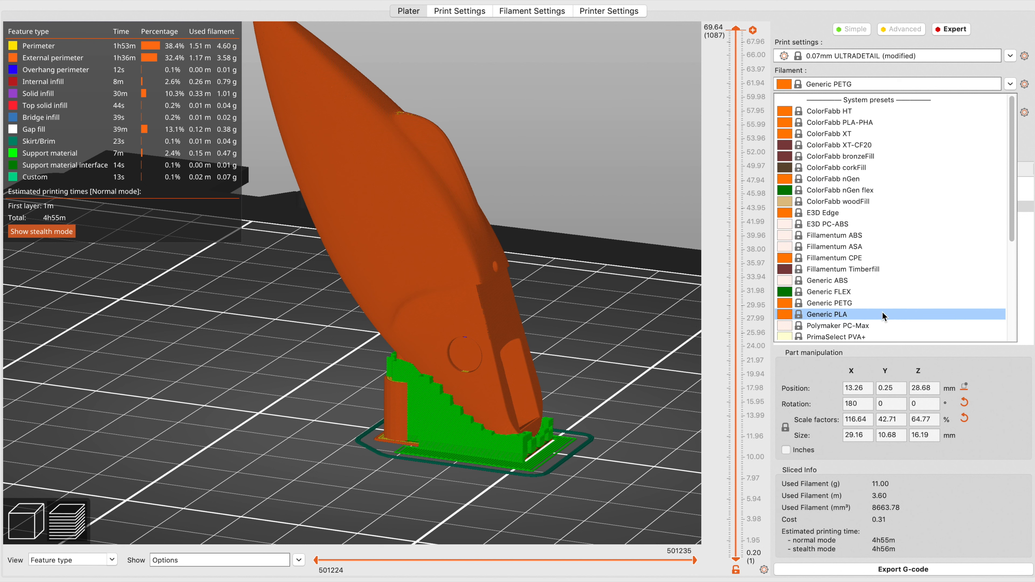
- Choose Generic PETG as the filament and look over the available print quality presets
left_click(888, 304)
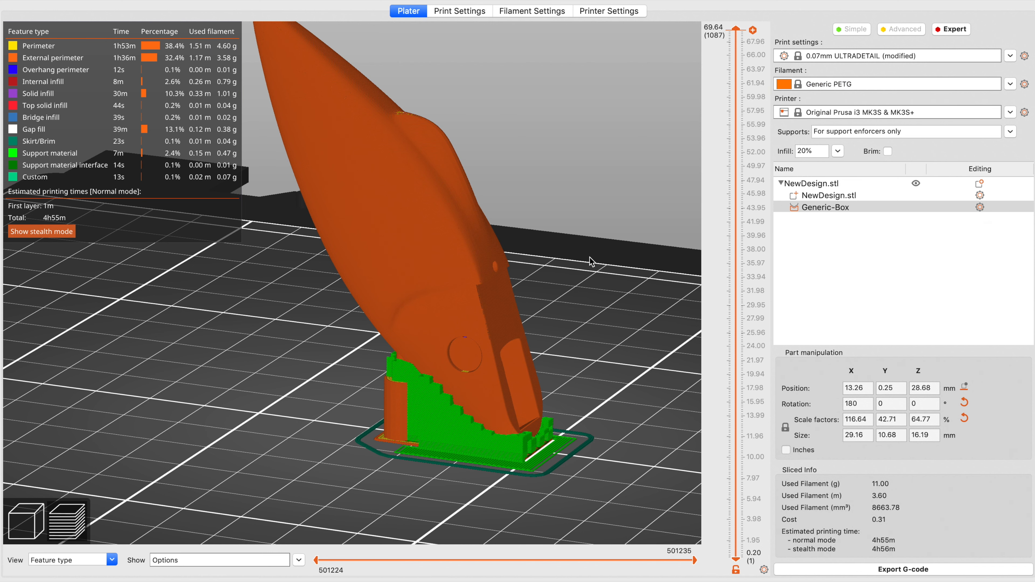
left_click_drag(596, 263, 590, 265)
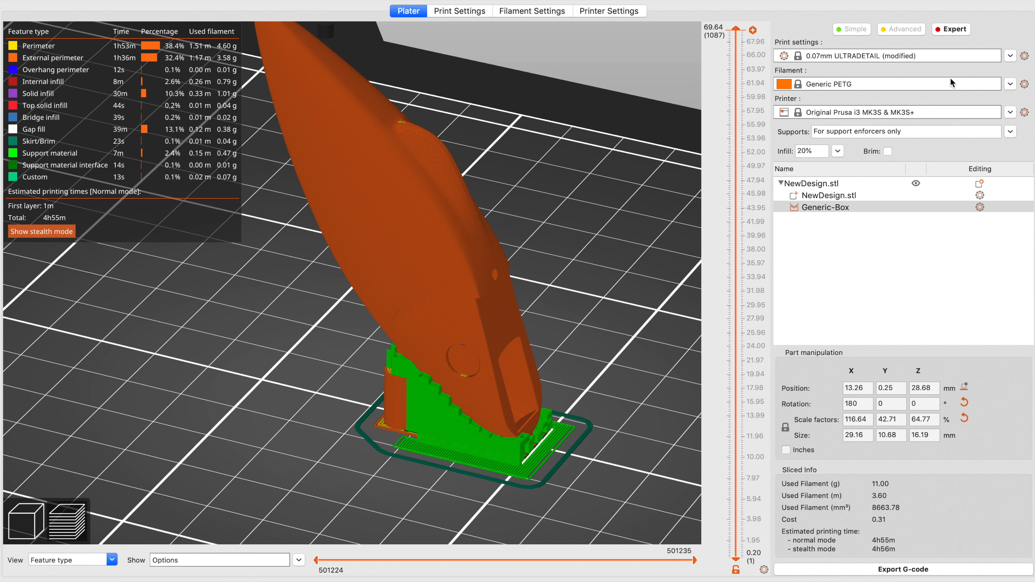
left_click(1010, 57)
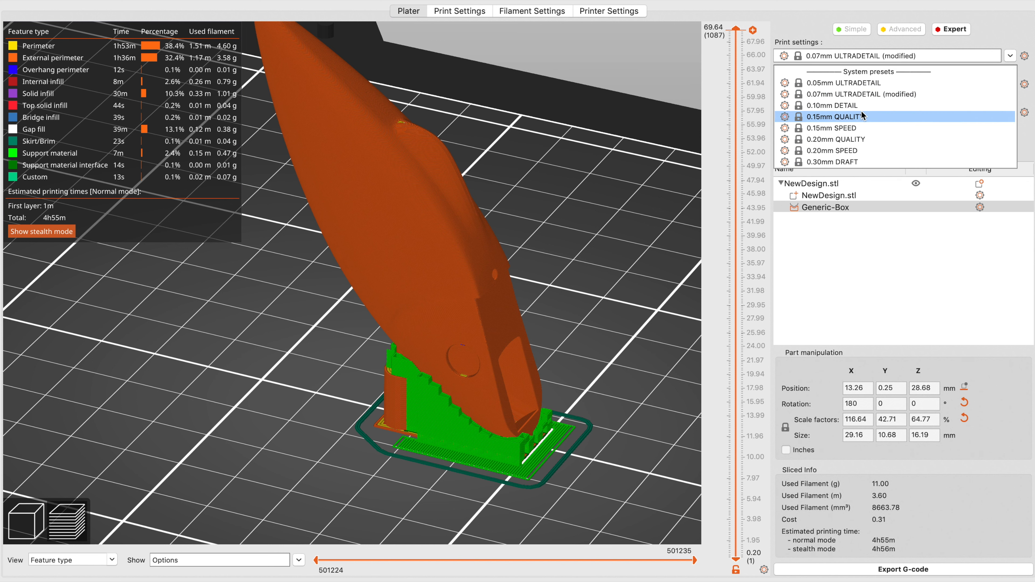
left_click(811, 11)
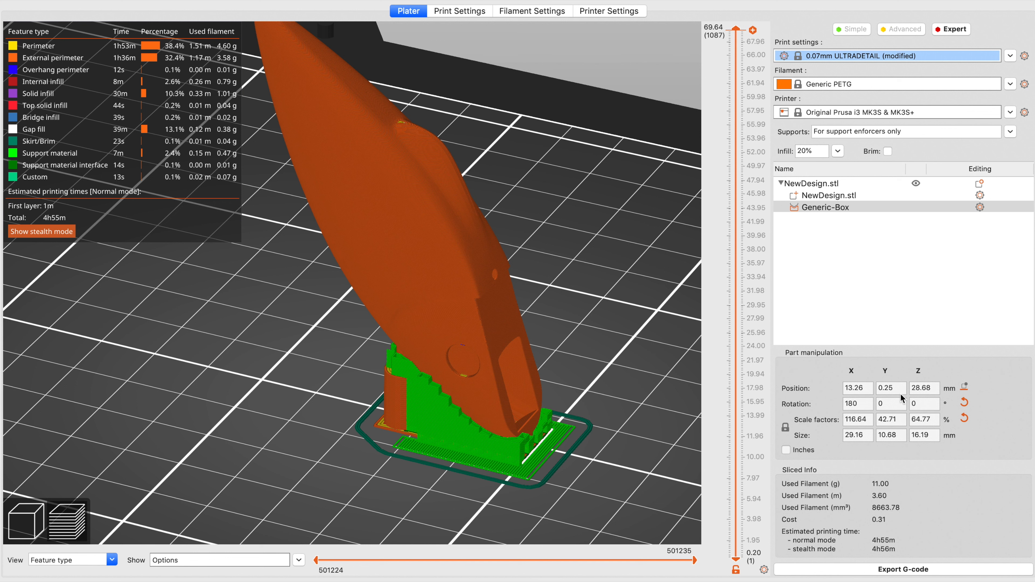
- Switch the print preset to 0.15mm QUALITY, transferring the modified infill and support settings to it
left_click(1010, 57)
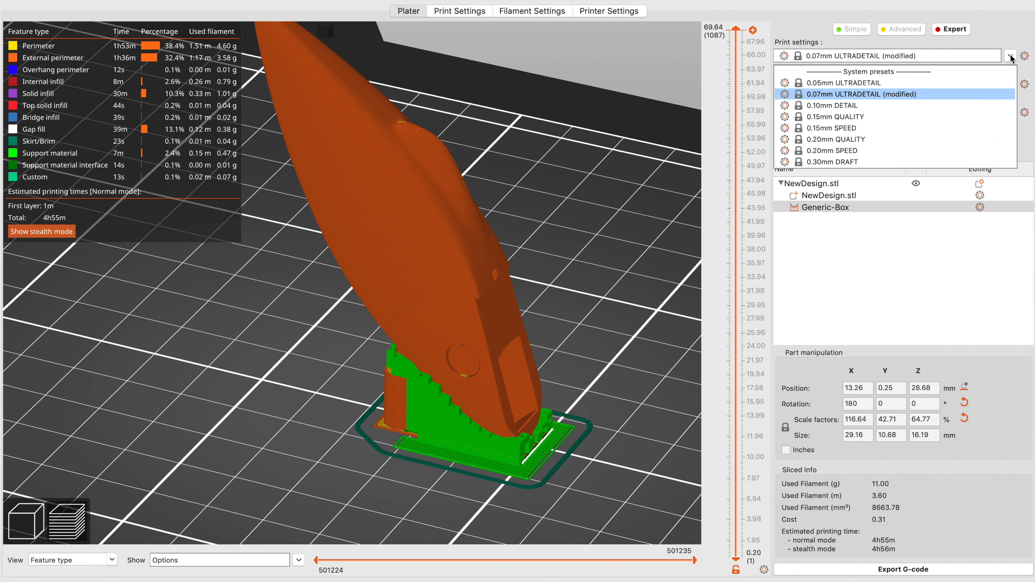
left_click(850, 119)
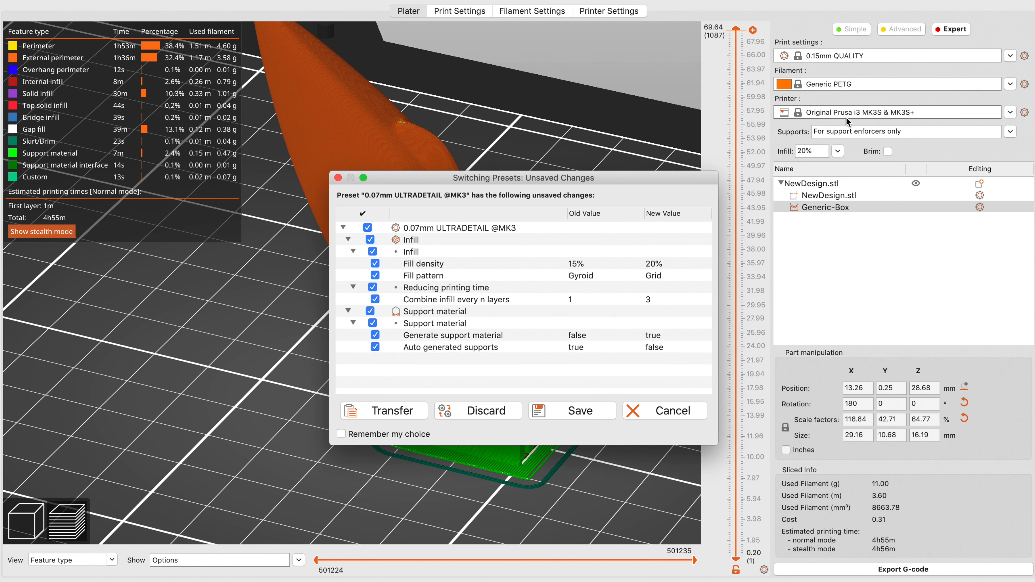
left_click(409, 413)
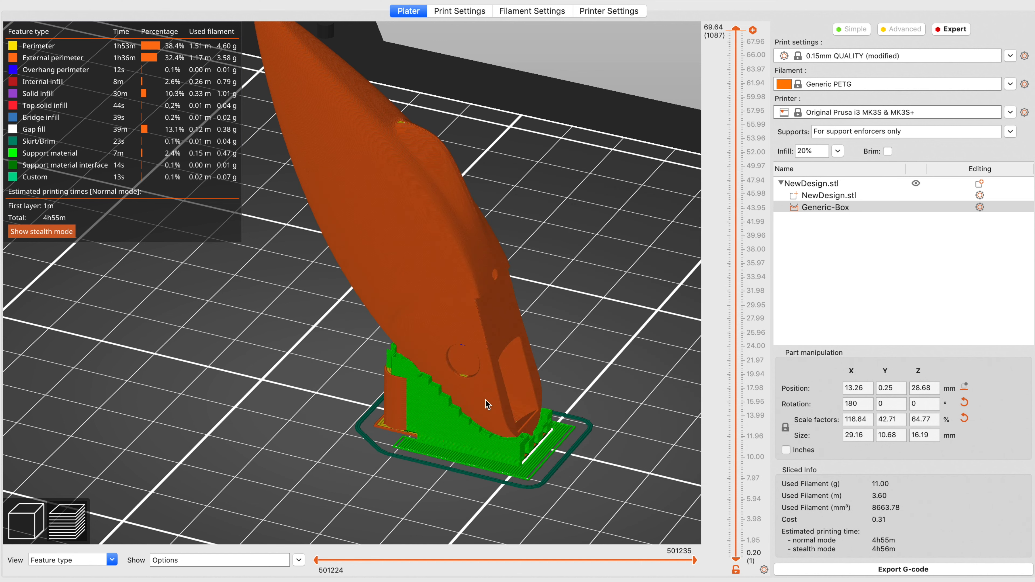
- Reslice the model with the 0.15mm QUALITY preset and examine the sliced body and its supports
left_click(882, 569)
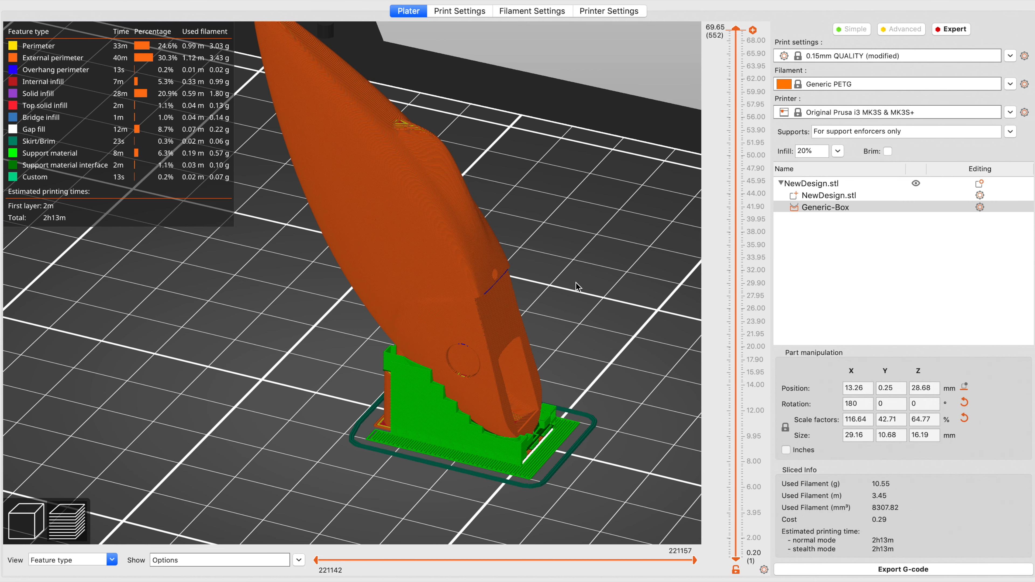
middle_click_drag(570, 279, 596, 312)
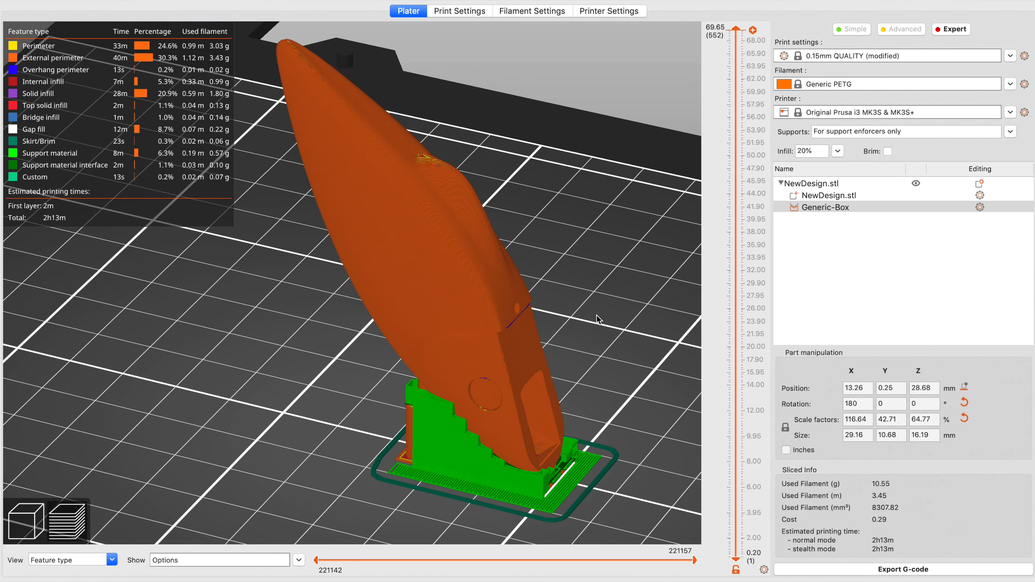
left_click_drag(596, 314, 637, 317)
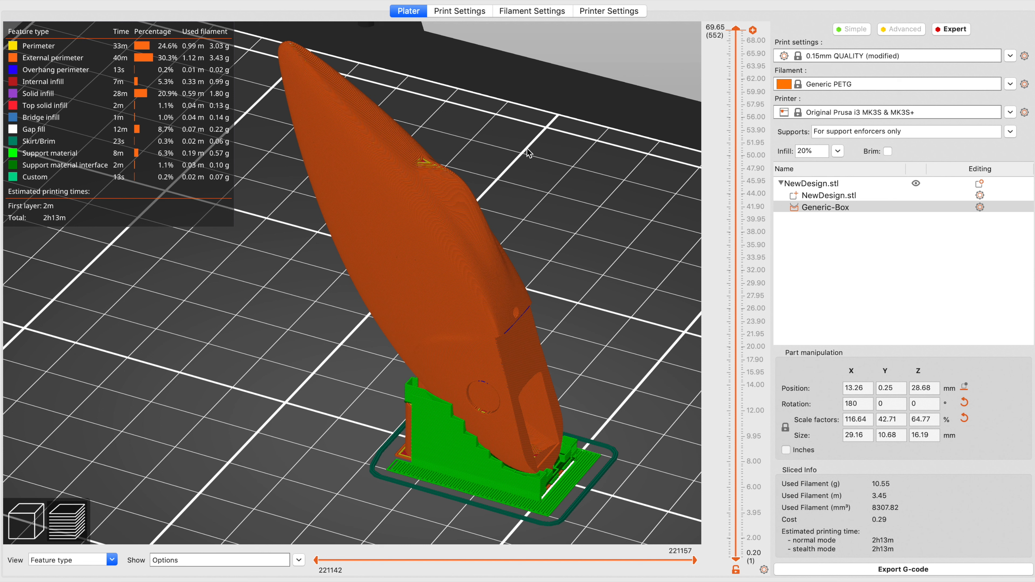
left_click_drag(524, 168, 534, 172)
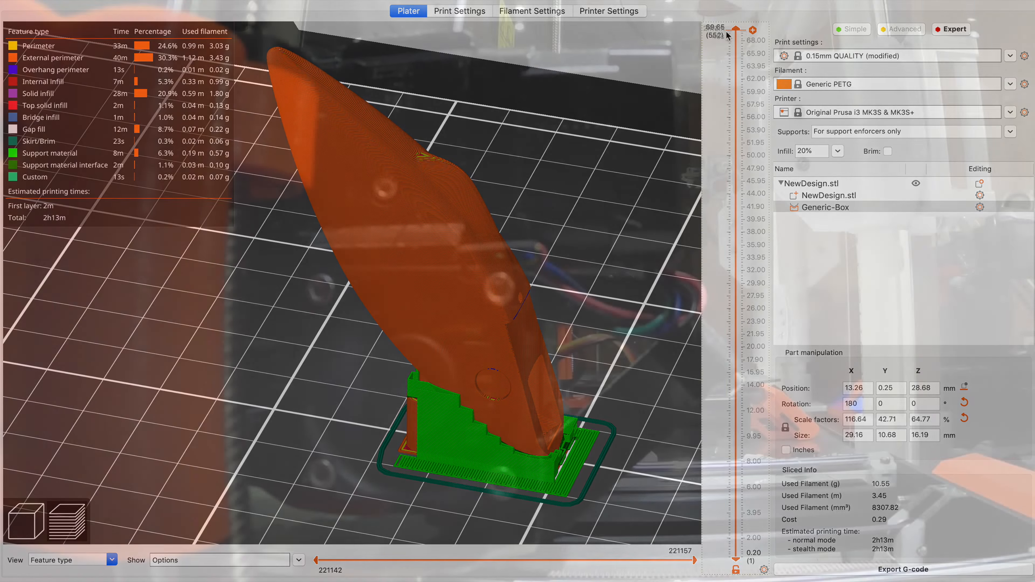